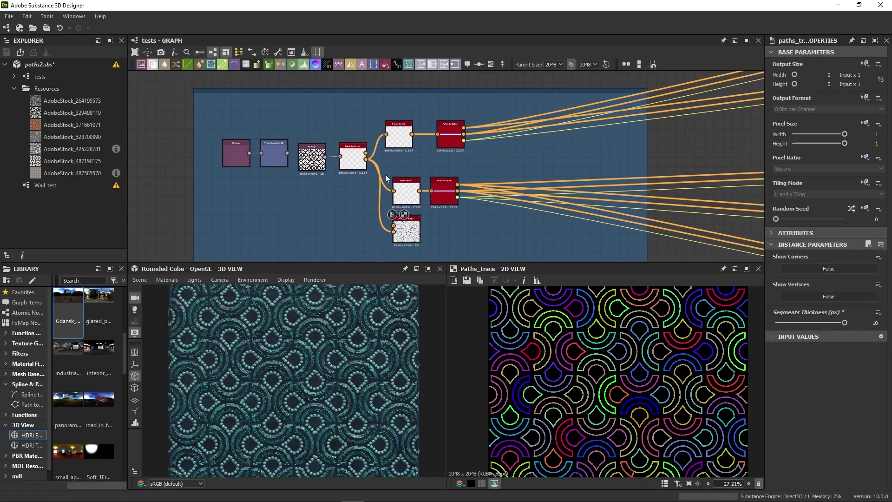
Step: Reroute the Mask to Paths node's mask input to the output of the Transformation 2D node
scroll(413, 157, "up", 4)
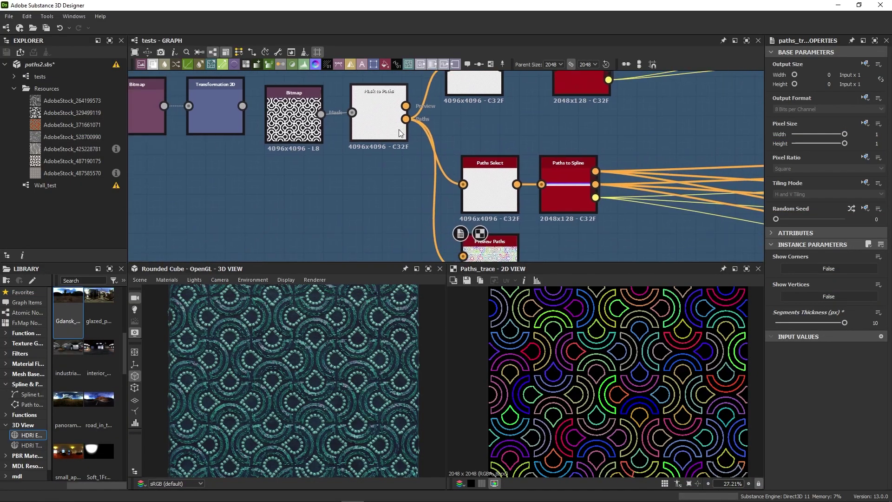
left_click_drag(352, 113, 242, 106)
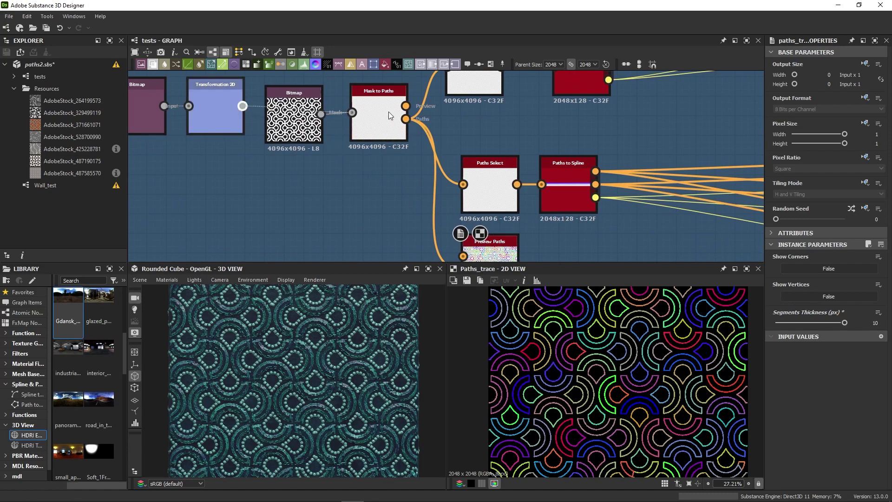
scroll(389, 112, "down", 2)
left_click(295, 91)
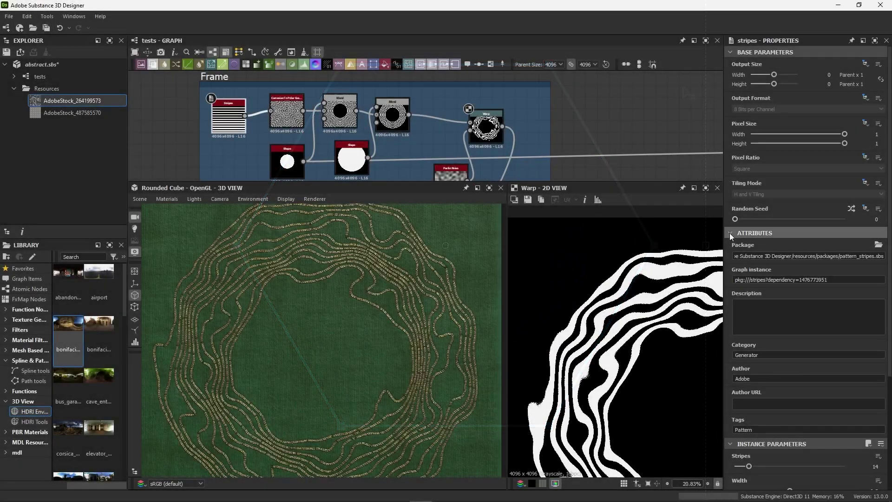
Step: Adjust the warped ring pattern by setting the Stripes node to 15 stripes and the disc Shape node's scale to 0.14
left_click(729, 233)
left_click_drag(749, 266, 827, 294)
left_click(451, 173)
left_click(228, 116)
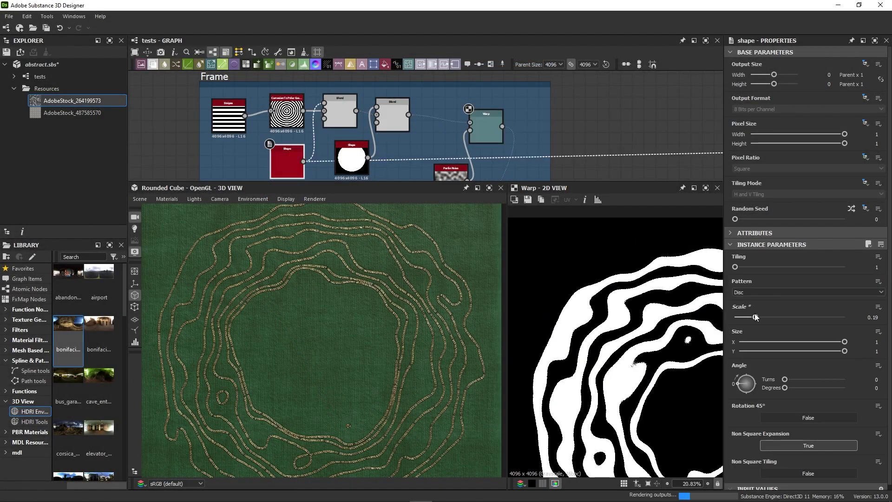
left_click_drag(743, 267, 754, 267)
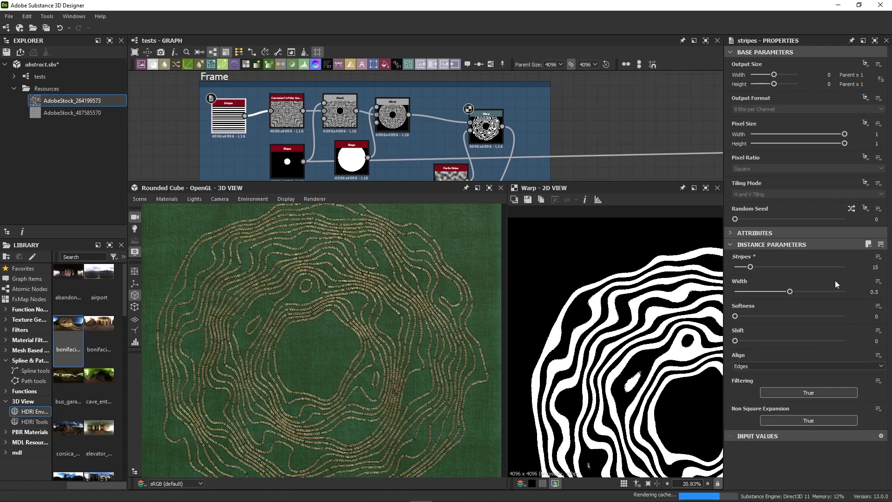
mouse_move(789, 291)
left_mouse_down()
mouse_move(770, 291)
mouse_move(799, 292)
left_mouse_up()
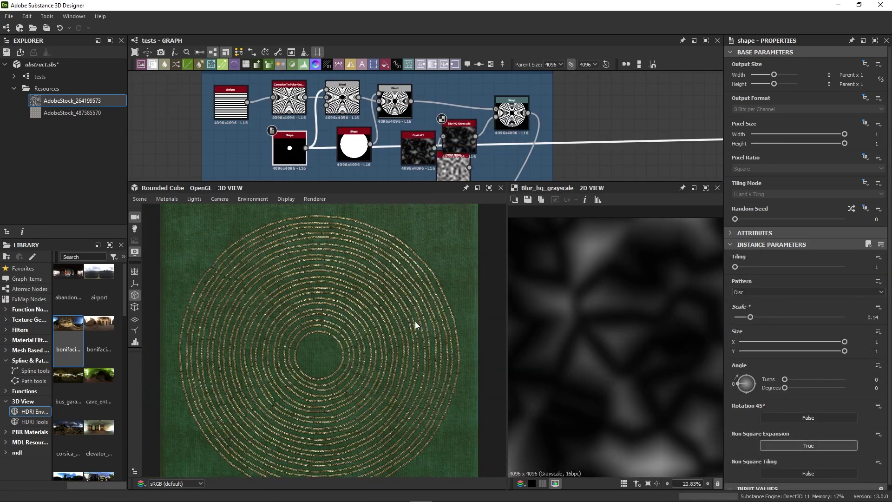
scroll(414, 321, "up", 10)
scroll(414, 293, "down", 5)
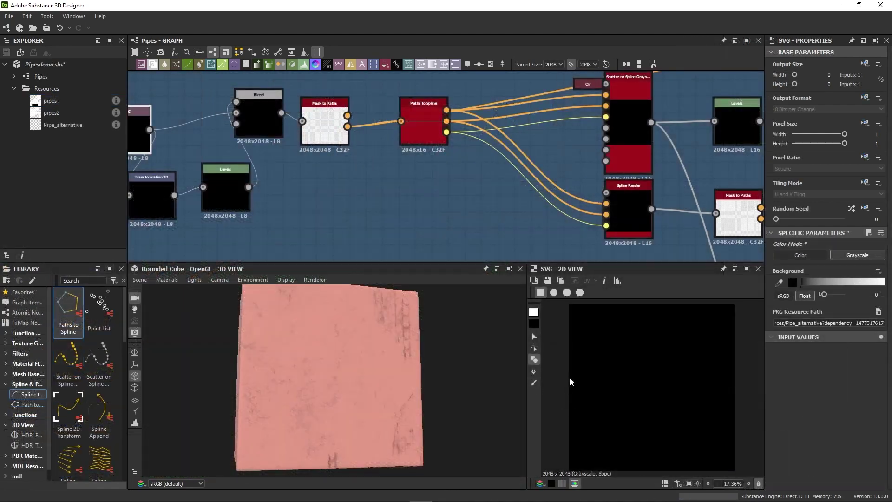
Step: Draw three overlapping white rectangles in the SVG mask as a stepped pipe layout and move the lower rectangle downward
left_click_drag(569, 374, 680, 429)
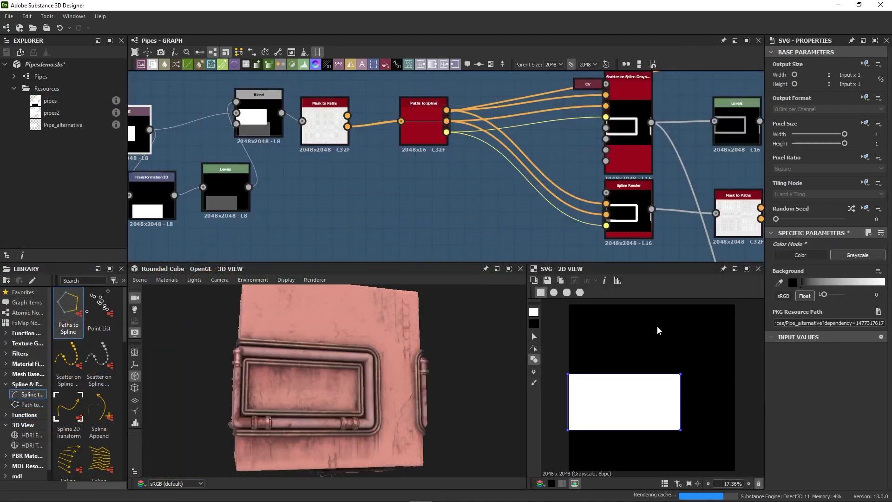
left_click_drag(649, 305, 695, 391)
left_click_drag(688, 348, 745, 368)
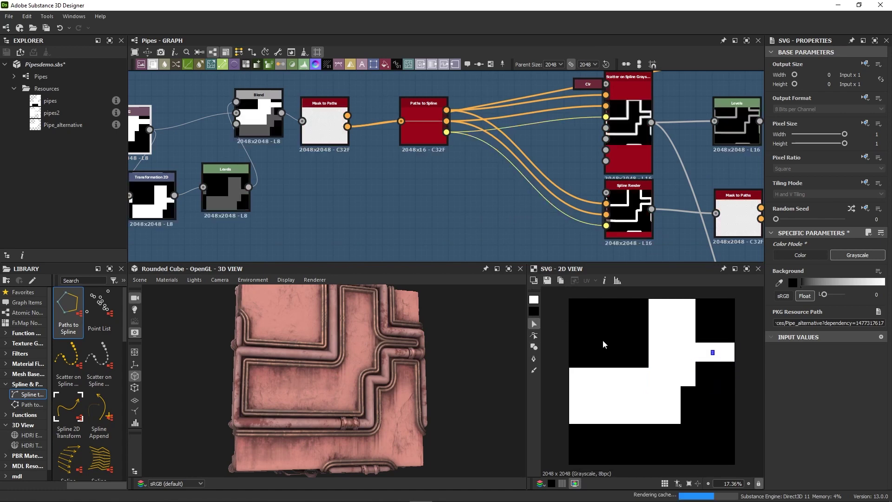
key("Escape")
left_click_drag(636, 405, 636, 439)
left_click(684, 368)
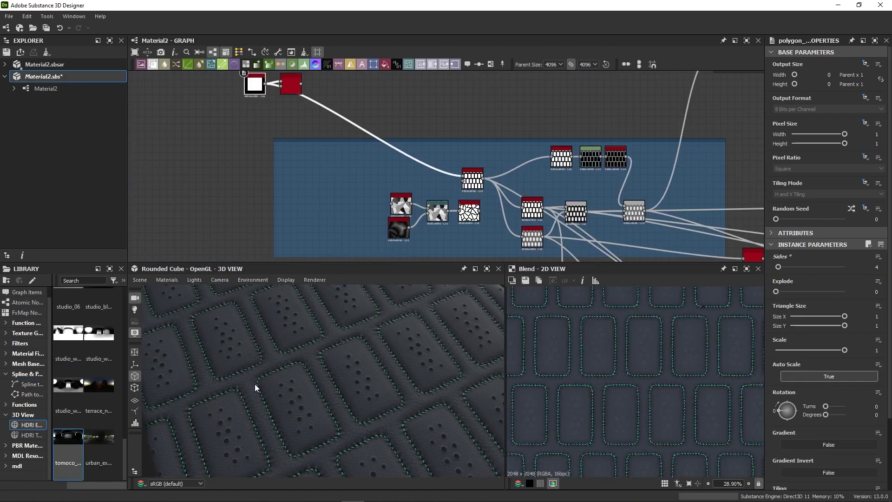
Step: Set the polygon's sides to 6 and transfer the tile pattern node's outgoing links to the irregular cell pattern node
scroll(863, 265, "up", 1)
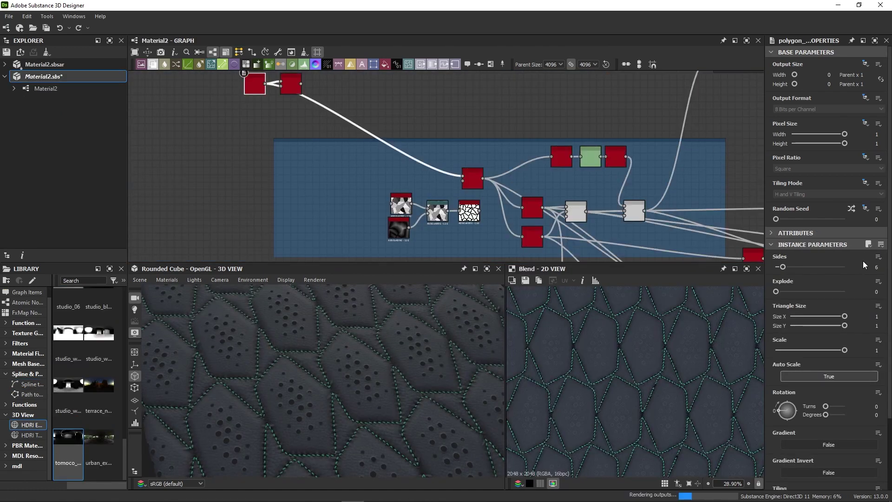
left_click_drag(483, 179, 480, 211, "shift")
left_click(469, 212)
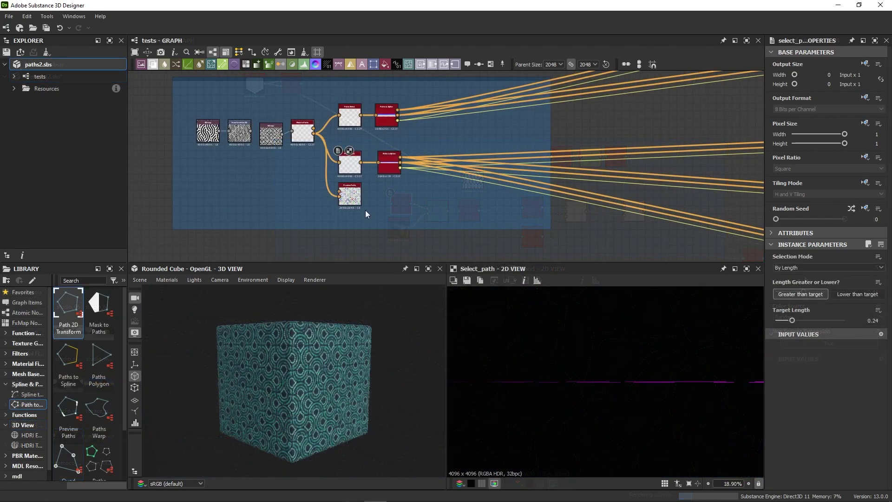
Step: Inspect the Mask to Paths node's instance parameters, such as decimate path and close opened paths
left_click(366, 214)
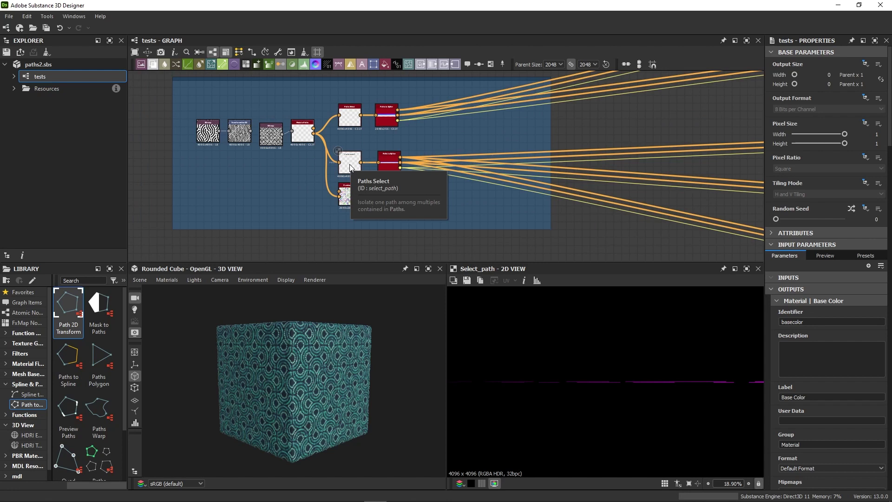
left_click(303, 137)
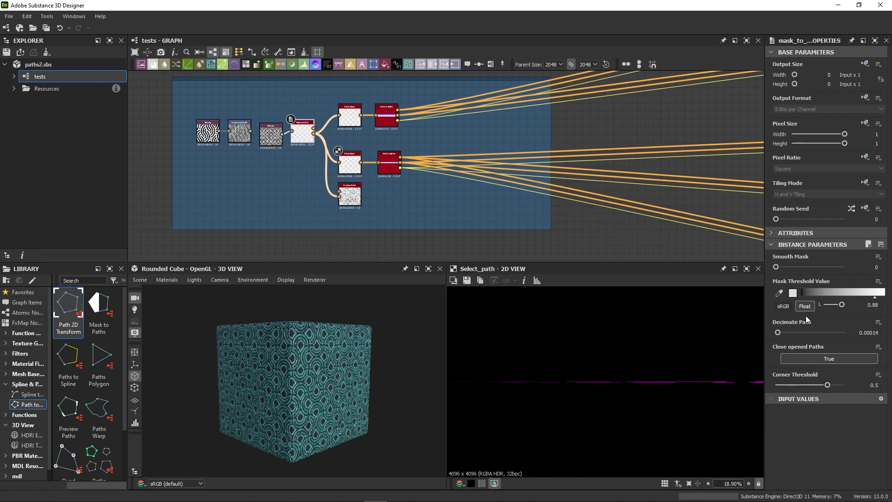
mouse_move(808, 324)
mouse_move(816, 348)
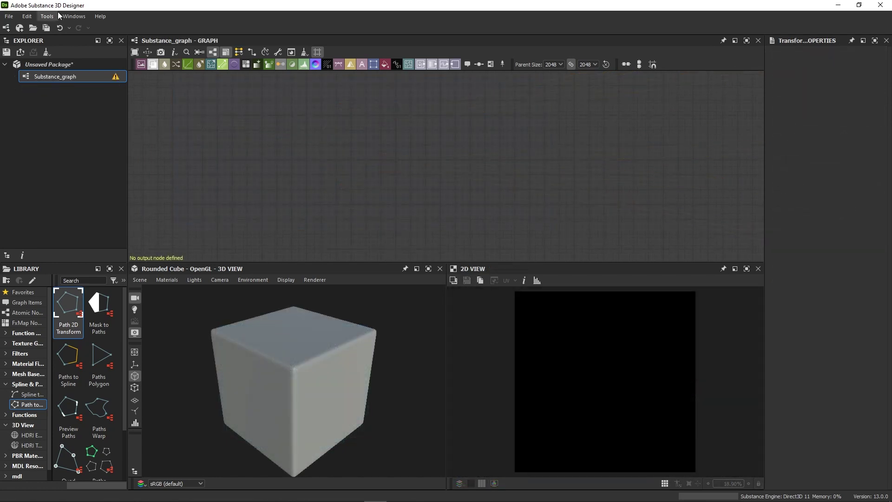
Step: Set the Compatibility Display to Substance Engine v9 in the project preferences
left_click(27, 17)
left_click(35, 51)
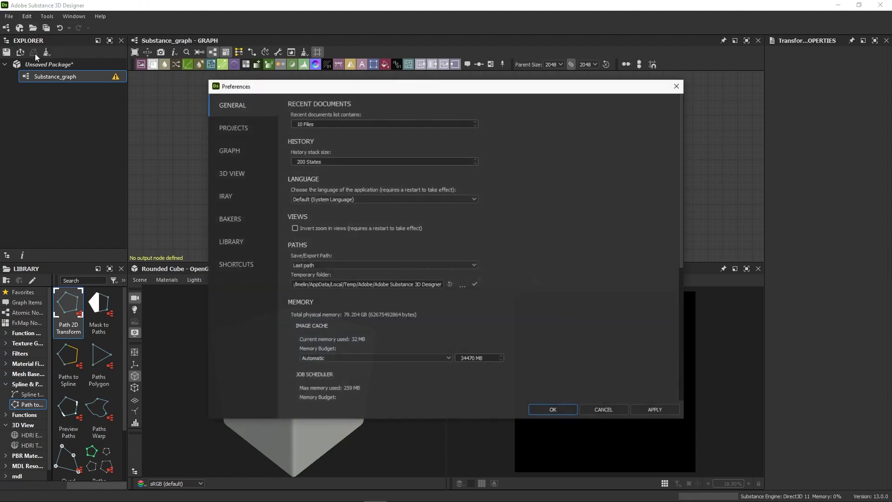
left_click(270, 126)
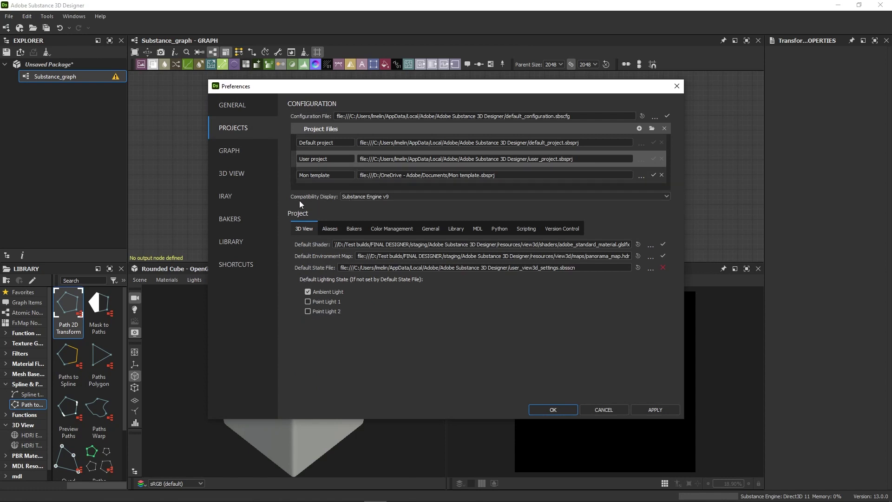
left_click(422, 198)
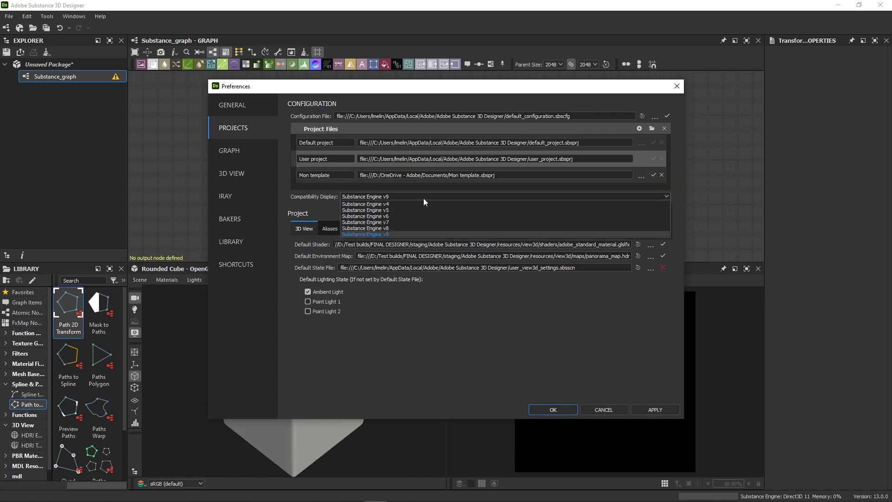
left_click(356, 234)
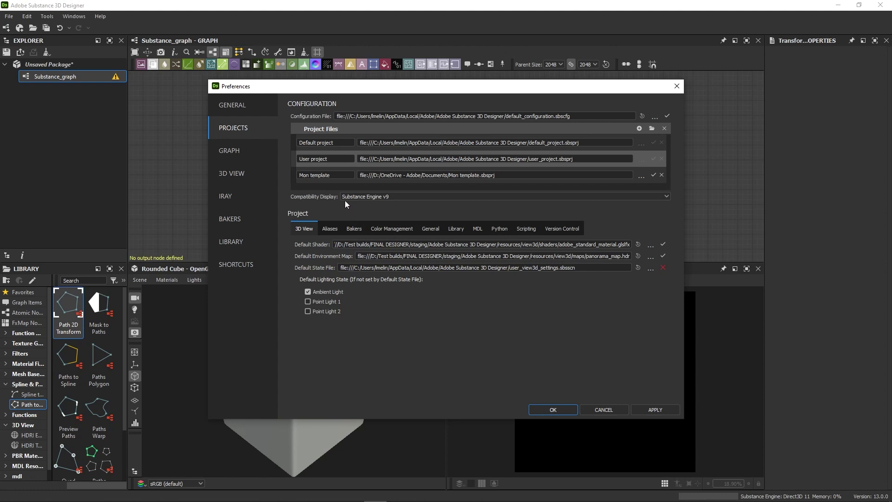
left_click(227, 151)
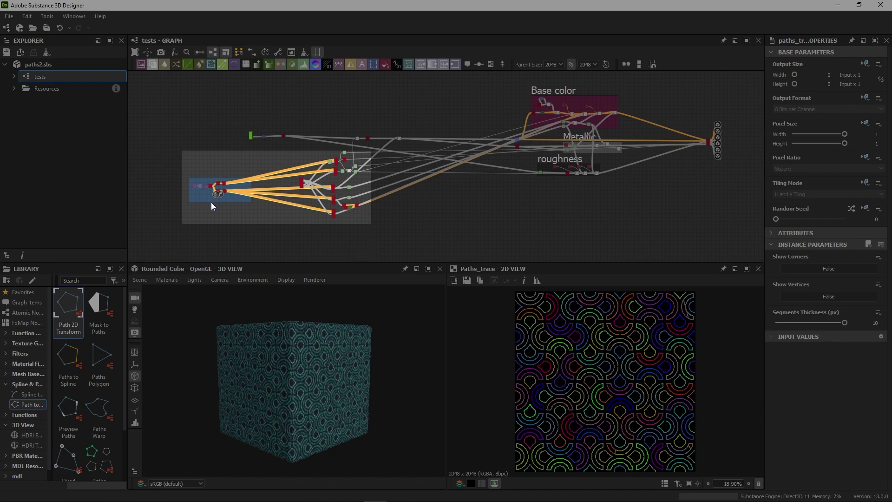
scroll(225, 236, "up", 5)
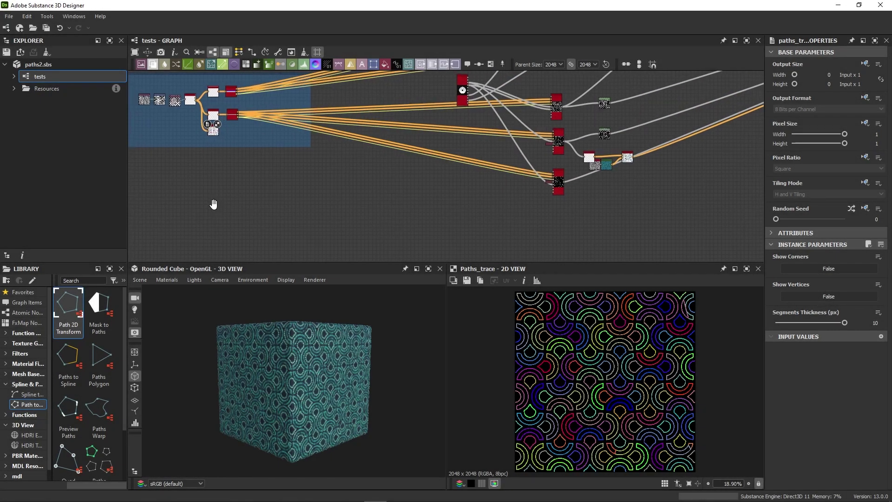
scroll(185, 171, "up", 4)
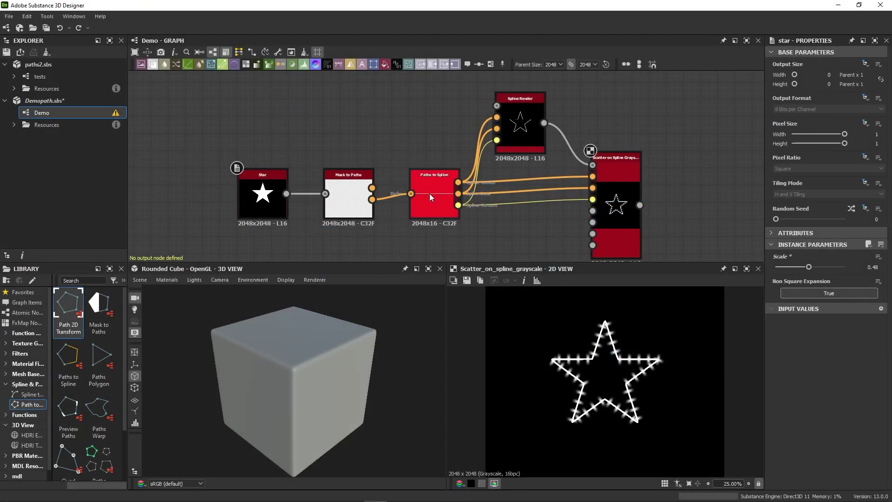
mouse_move(429, 193)
left_mouse_down()
mouse_move(431, 167)
mouse_move(435, 185)
left_mouse_up()
mouse_move(266, 202)
left_mouse_down()
mouse_move(285, 190)
mouse_move(268, 203)
left_mouse_up()
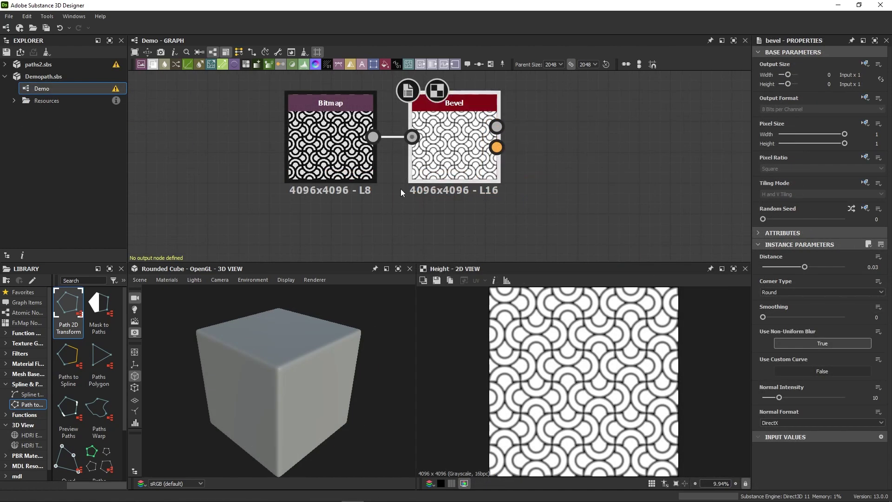
Step: Add a Mask to Paths node and feed it the Bevel node's grayscale height output
scroll(611, 430, "up", 3)
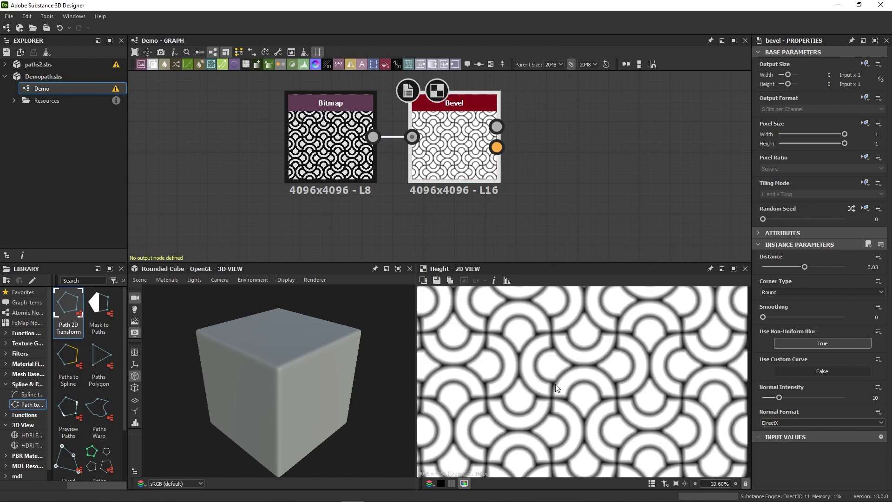
scroll(557, 339, "down", 3)
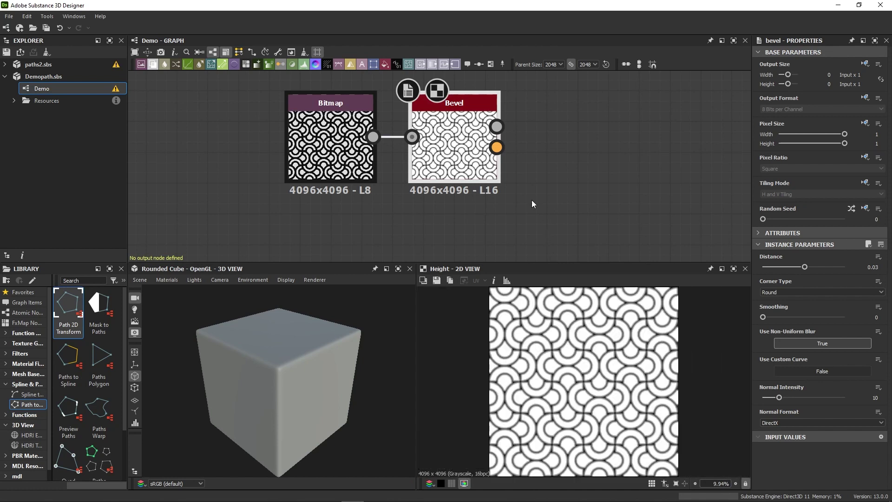
key("space")
type("ma")
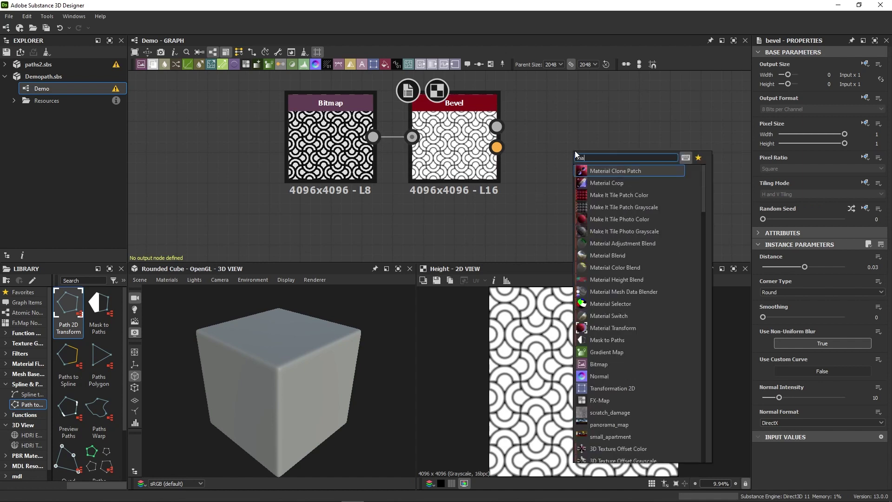
type("sk")
left_click(631, 170)
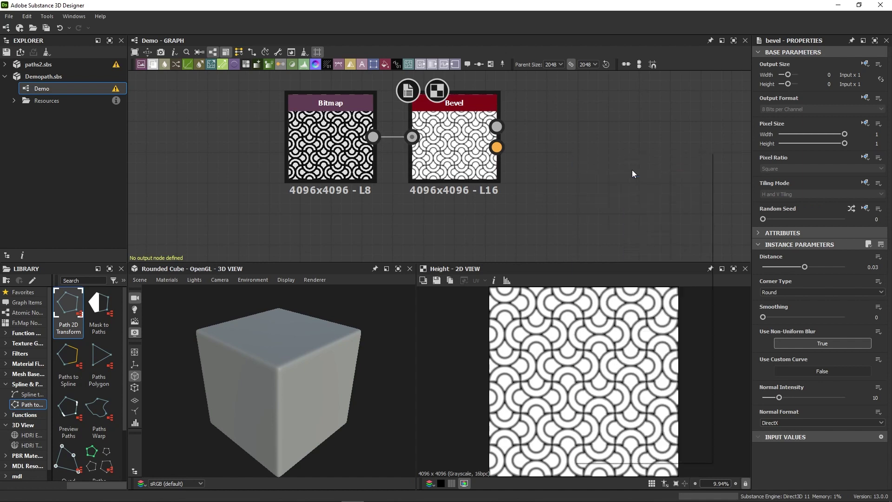
left_click_drag(496, 127, 573, 137)
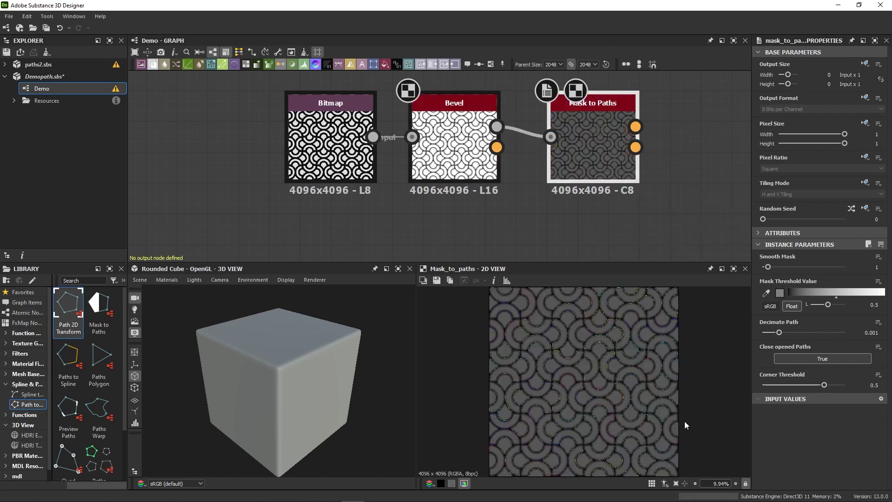
Step: Add a Paths Select node and connect the Paths output of the Mask to Paths node to its input
scroll(650, 439, "up", 7)
scroll(649, 411, "up", 1)
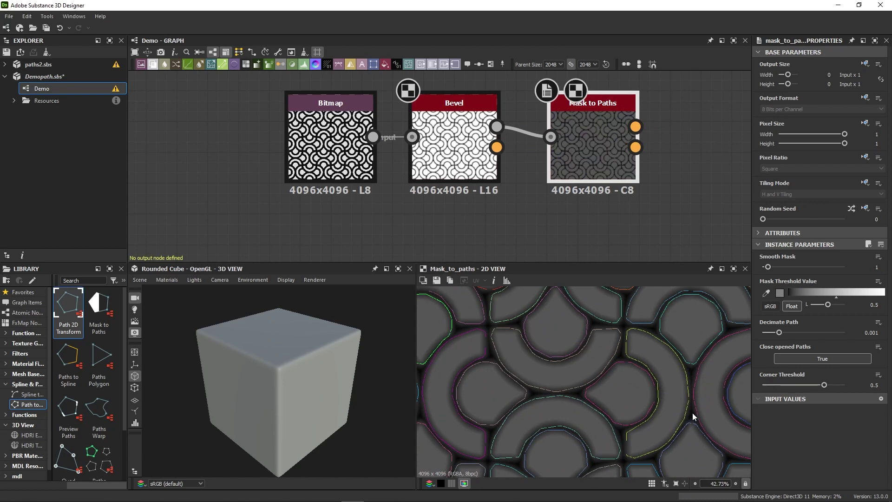
middle_click_drag(645, 214, 527, 213)
left_click(616, 196)
key("space")
type("sele")
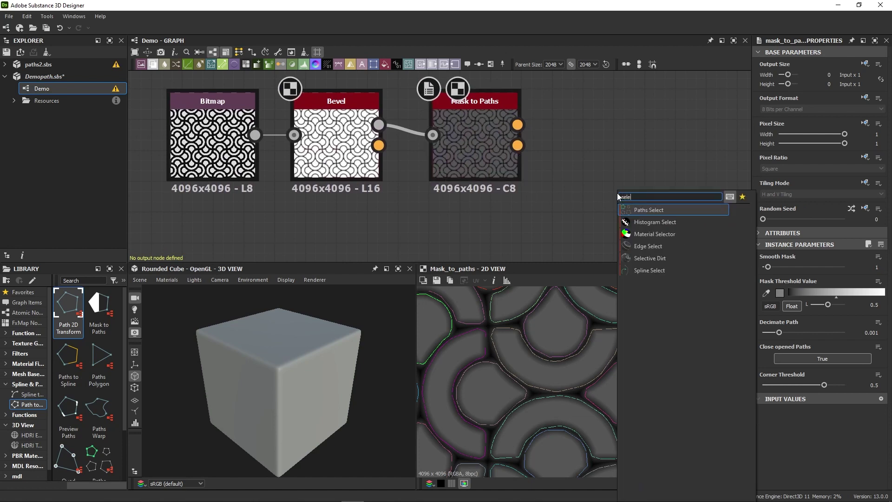
type("c")
left_click(633, 208)
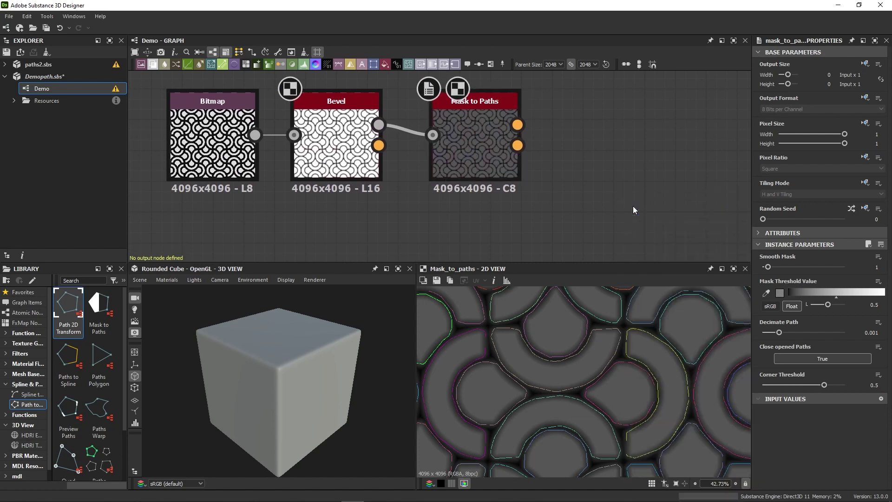
left_click_drag(517, 144, 585, 197)
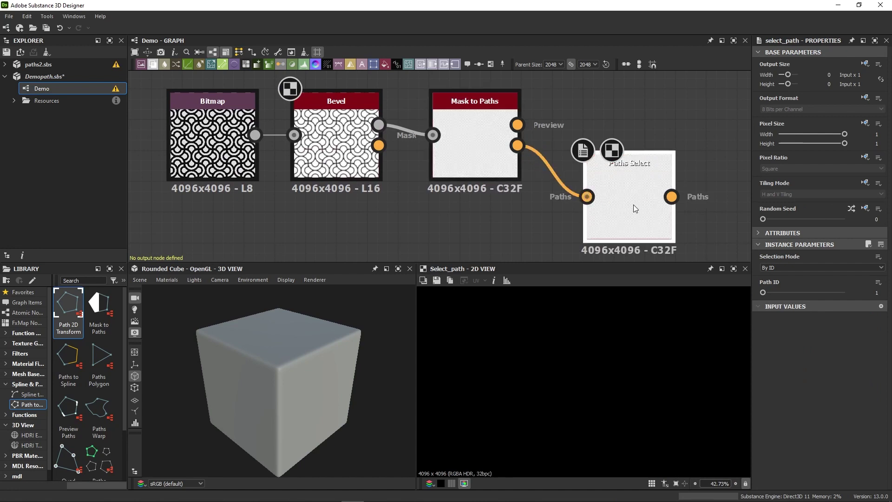
Step: Examine the Paths Select output image closely in the 2D view
scroll(618, 359, "down", 2)
scroll(615, 348, "down", 4)
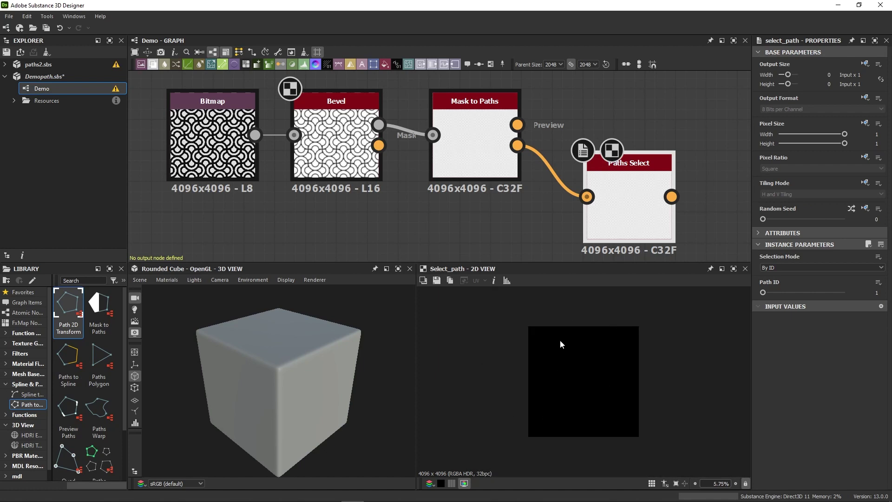
scroll(564, 360, "up", 2)
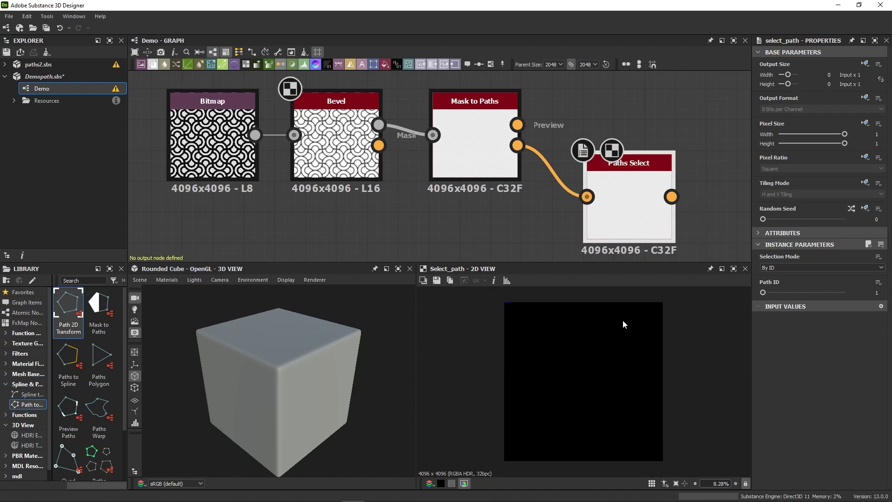
scroll(526, 350, "up", 12)
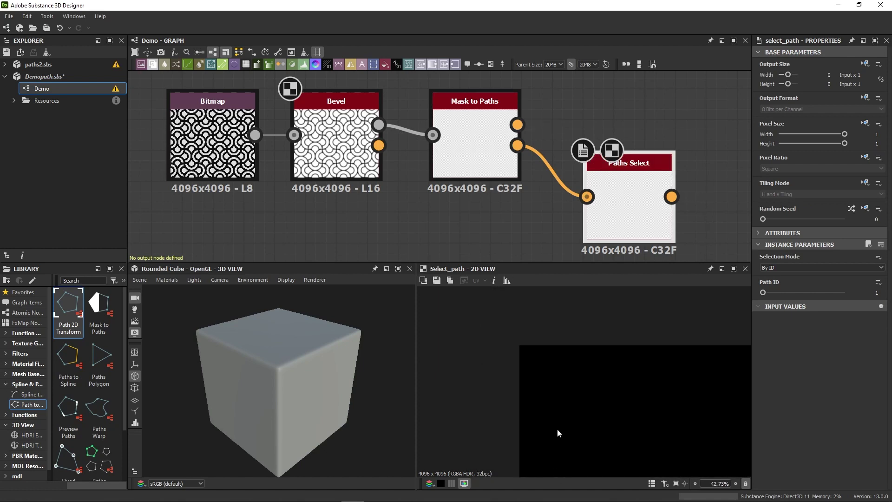
Step: Add a Preview Paths node and connect the Paths Select output to its Paths input
scroll(520, 342, "up", 5)
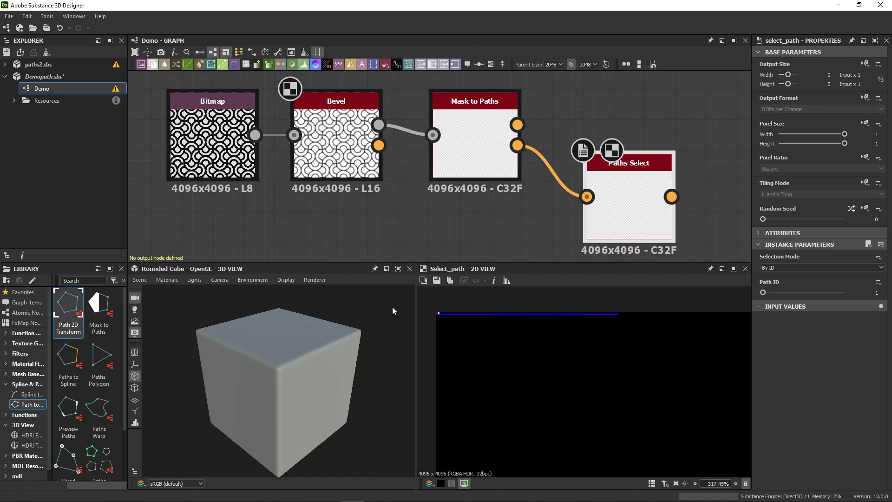
scroll(574, 335, "down", 20)
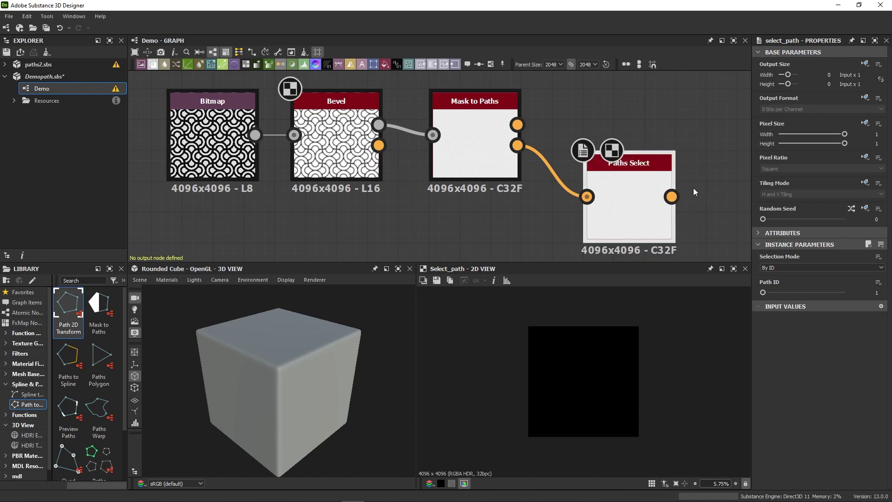
scroll(731, 188, "down", 2)
middle_click_drag(681, 186, 501, 172)
key("space")
type("preview")
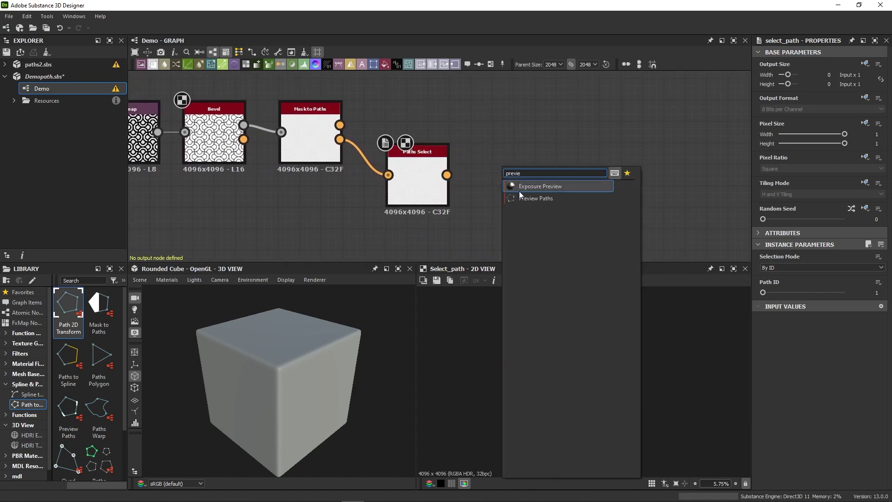
left_click(520, 199)
mouse_move(447, 174)
left_mouse_down()
mouse_move(505, 196)
mouse_move(518, 188)
left_mouse_up()
Step: Set the Segments Thickness of the Preview Paths node to 10 px
scroll(575, 364, "up", 5)
middle_click_drag(553, 336, 507, 356)
scroll(507, 356, "down", 1)
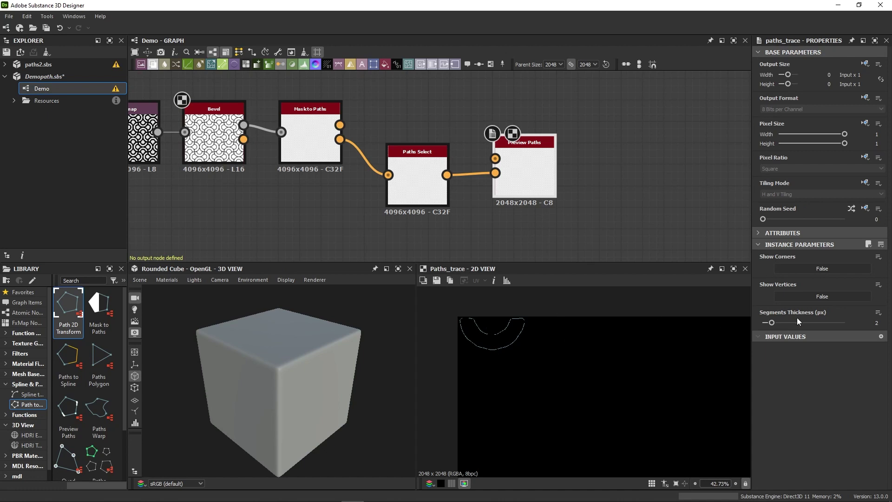
left_click_drag(786, 324, 845, 322)
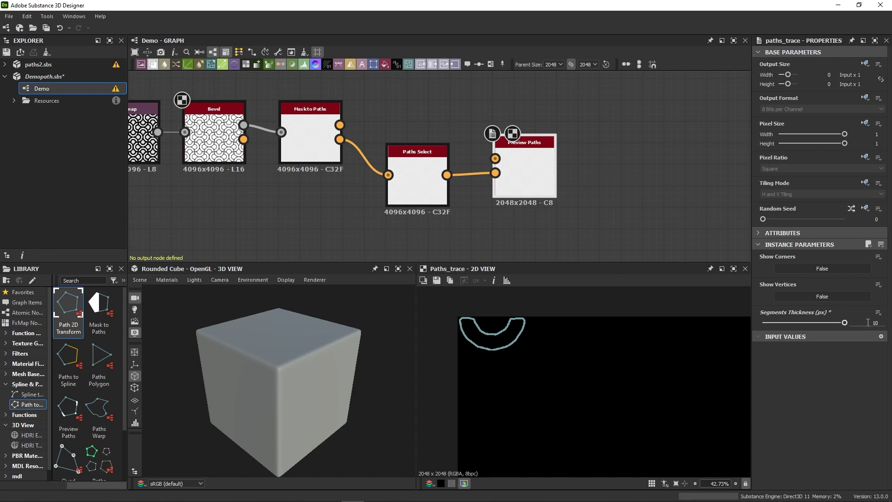
scroll(670, 369, "down", 4)
middle_click_drag(669, 370, 581, 337)
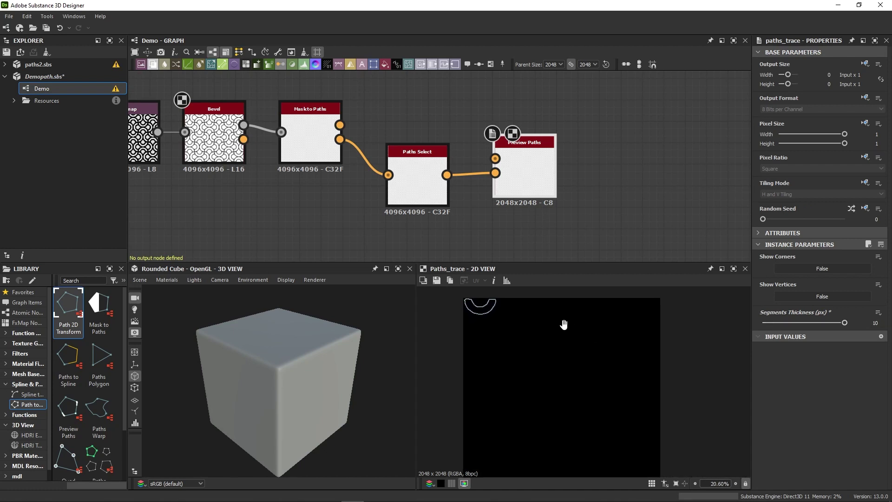
middle_click_drag(563, 323, 570, 320)
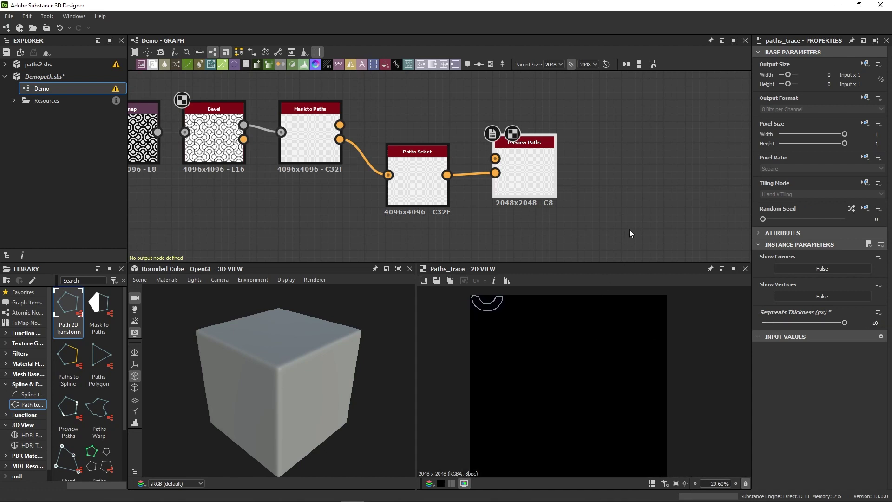
Step: Try other Path IDs on the Paths Select node, and try its By Length selection mode with the Target Length
left_click(419, 185)
mouse_move(767, 293)
left_mouse_down()
mouse_move(835, 297)
mouse_move(766, 305)
left_mouse_up()
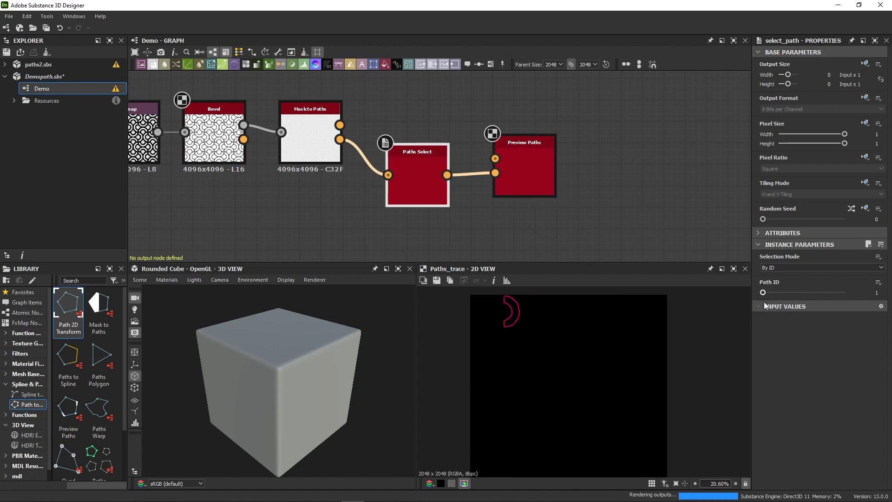
left_click(789, 267)
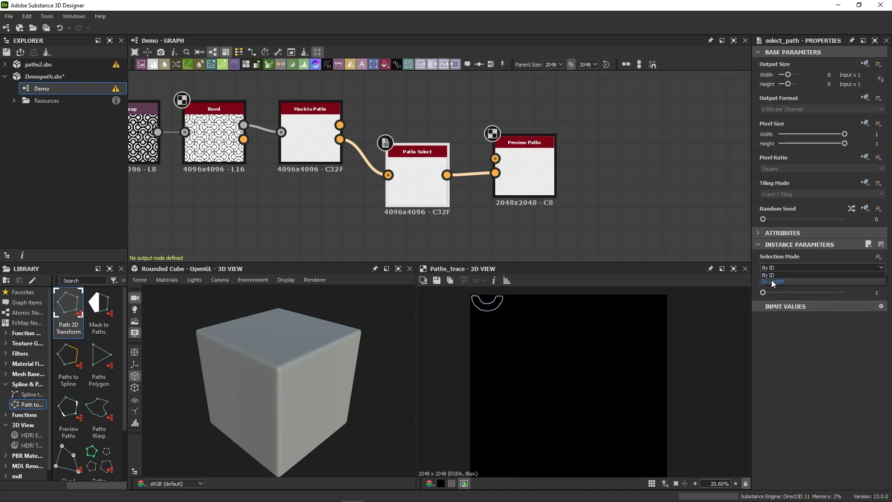
left_click(780, 281)
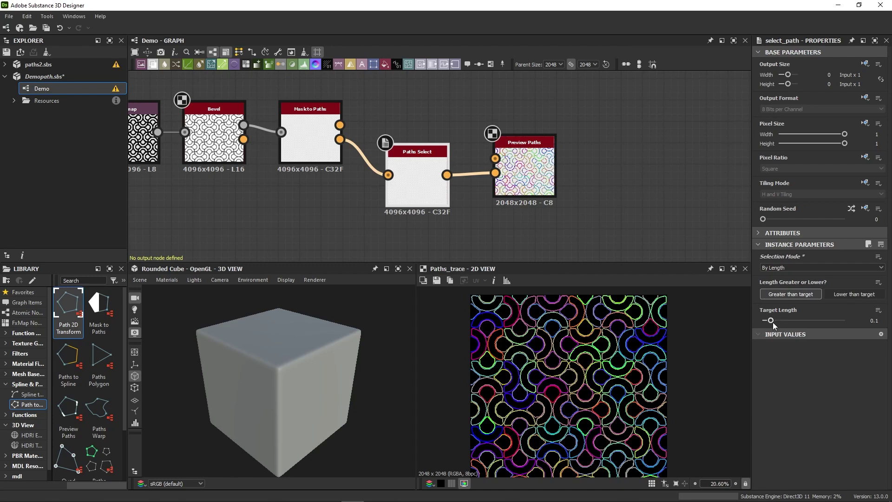
mouse_move(773, 321)
left_mouse_down()
mouse_move(790, 322)
mouse_move(774, 322)
left_mouse_up()
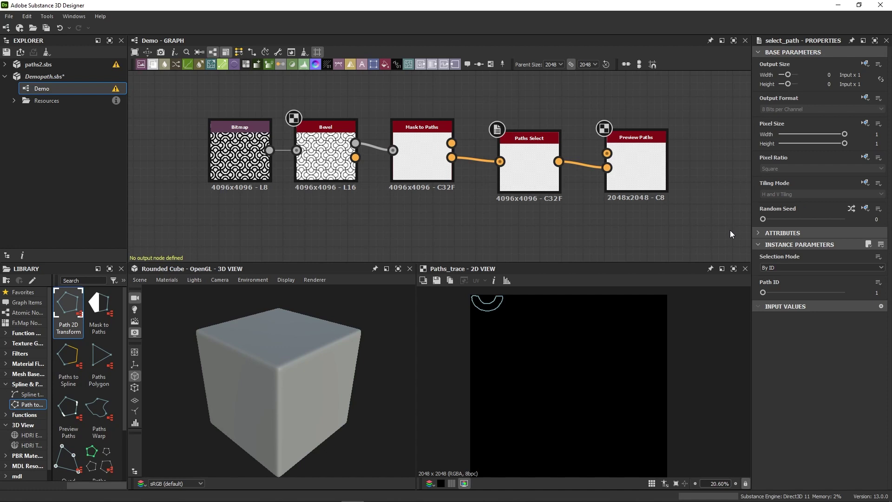
Step: Inspect the Bevel node's Height output and the Mask to Paths node's Paths and Preview outputs in the 2D view
left_click(325, 153)
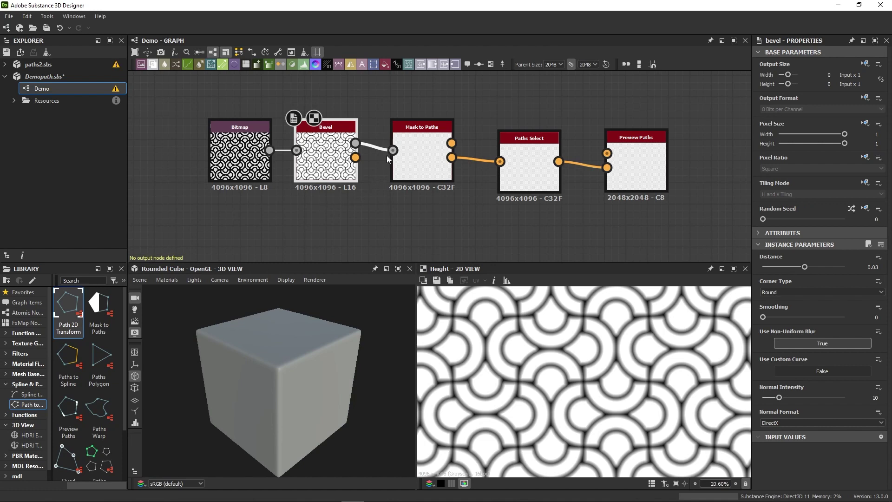
left_click(386, 191)
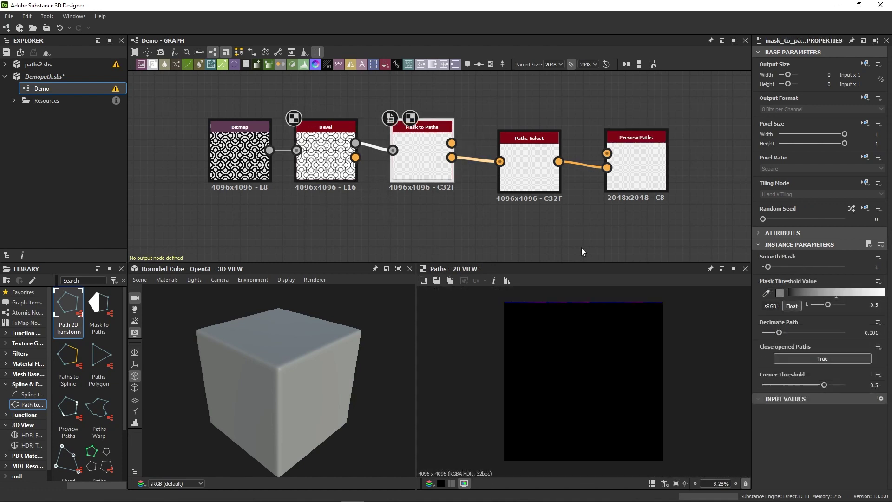
scroll(441, 143, "up", 5)
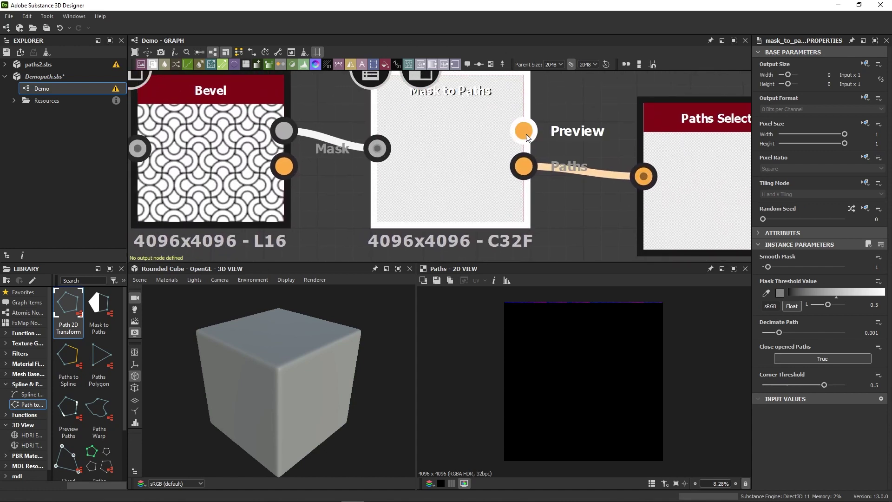
mouse_move(528, 132)
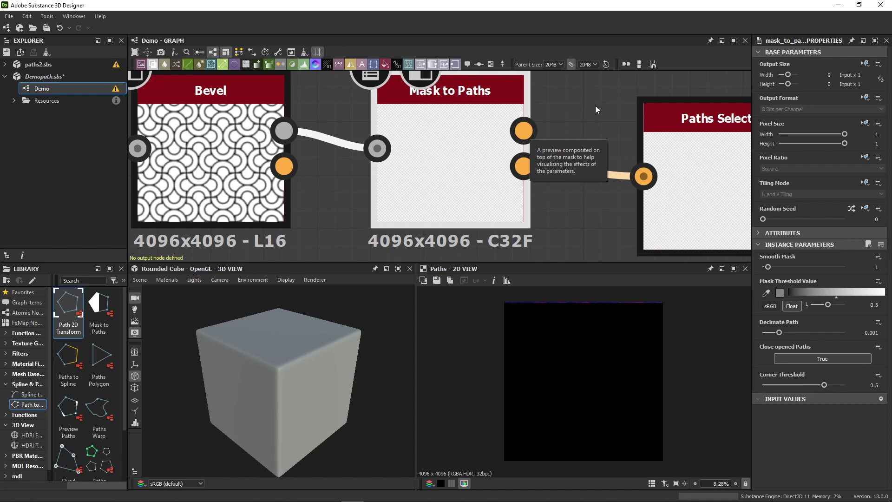
scroll(595, 110, "down", 5)
middle_click_drag(596, 110, 449, 135)
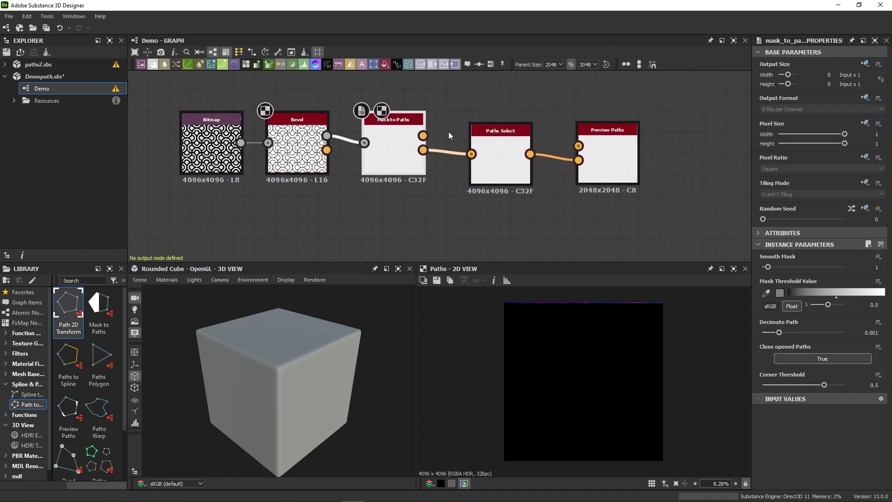
left_click(423, 136)
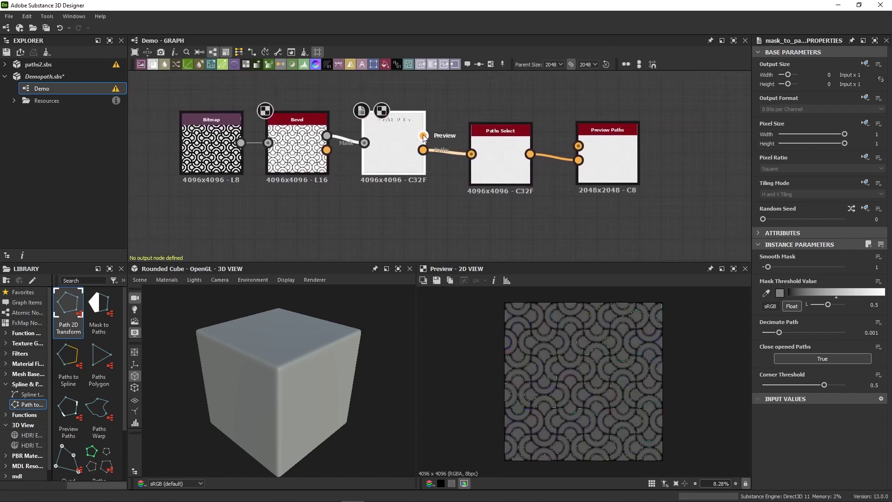
scroll(606, 325, "up", 3)
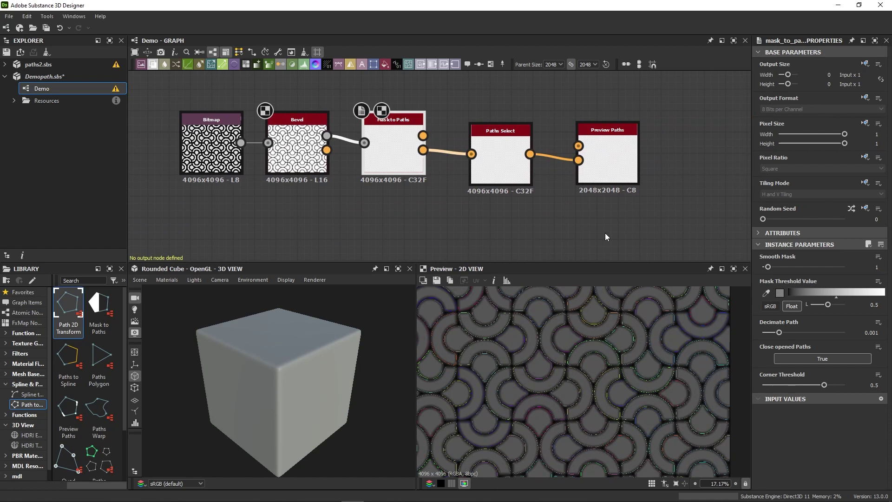
Step: View the outputs of the Paths Select and Preview Paths nodes in the 2D view
double_click(503, 157)
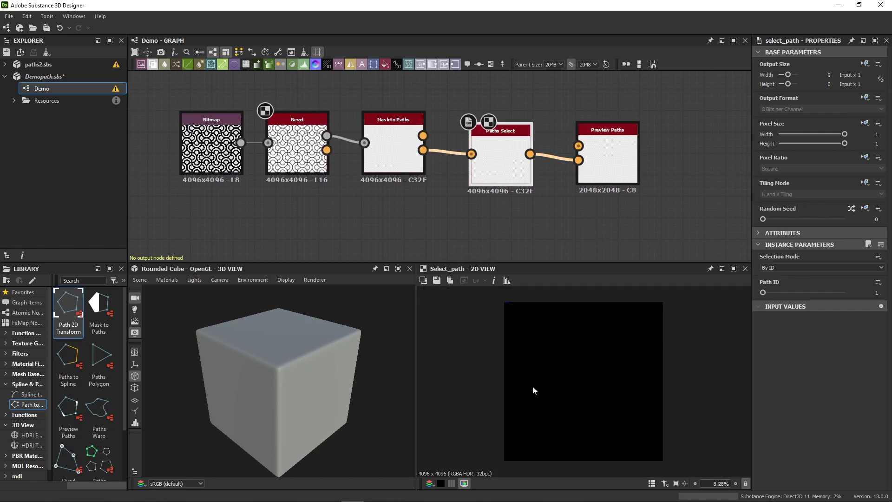
scroll(532, 385, "down", 4)
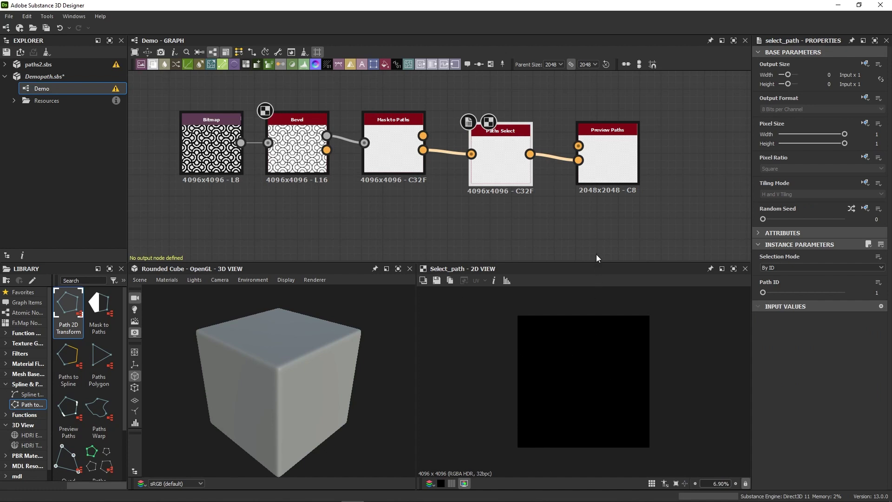
double_click(597, 173)
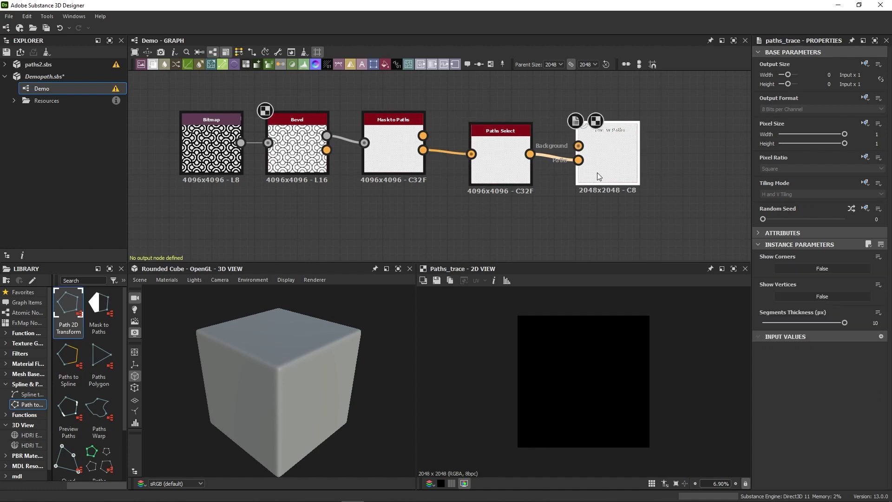
scroll(548, 370, "up", 6)
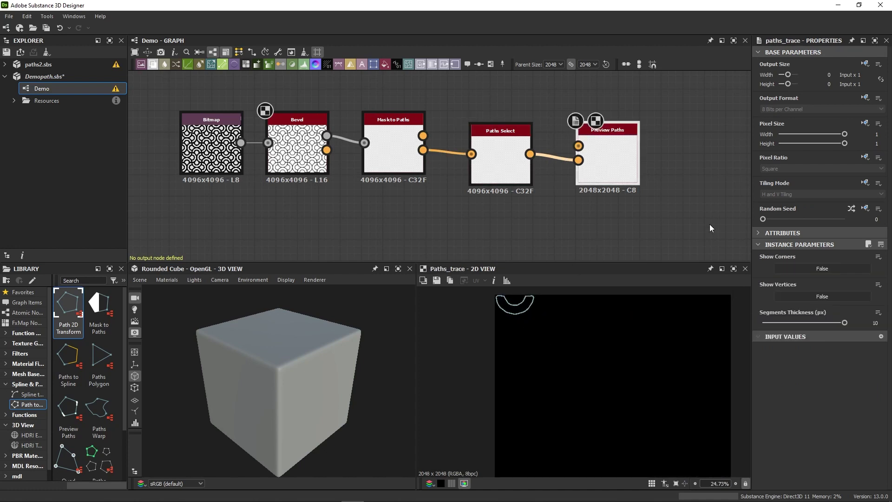
left_click(681, 236)
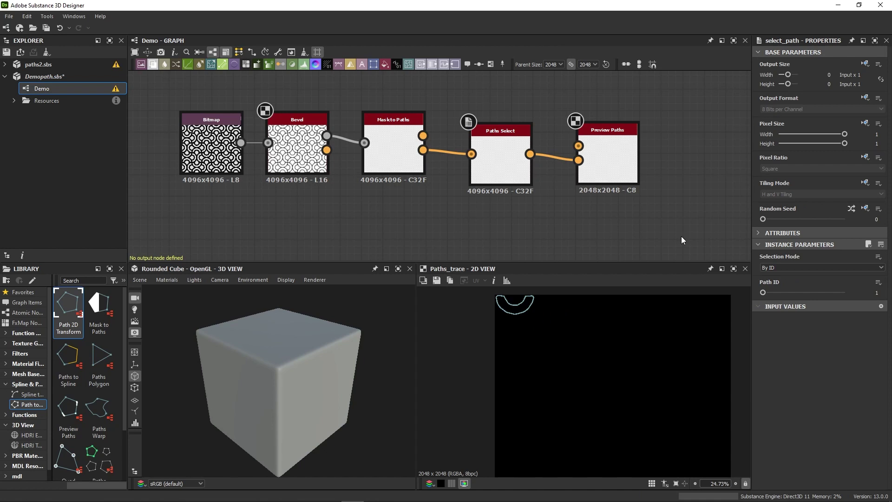
Step: Display the Mask to Paths node's Preview output in the 2D view and undo the last graph change
double_click(388, 145)
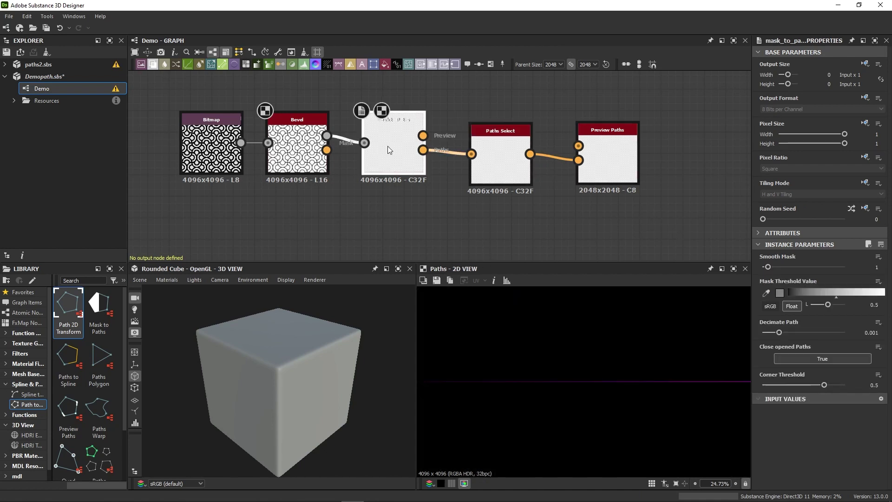
left_click(423, 136)
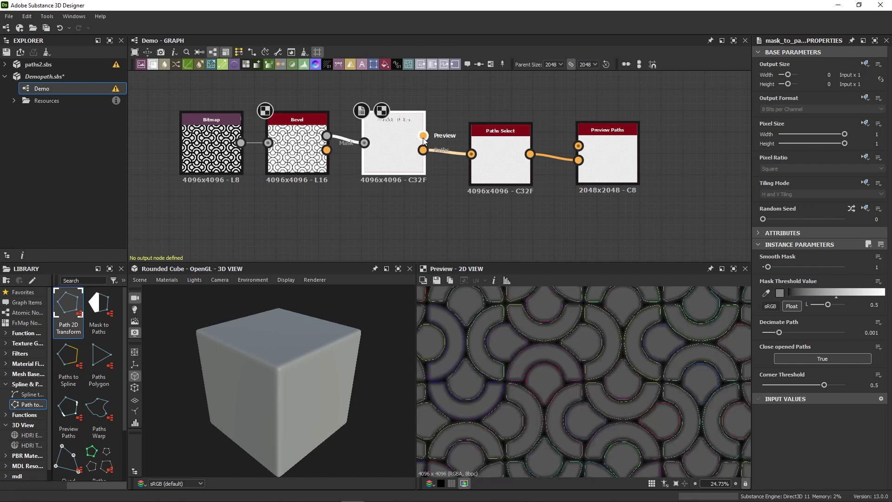
scroll(625, 367, "down", 1)
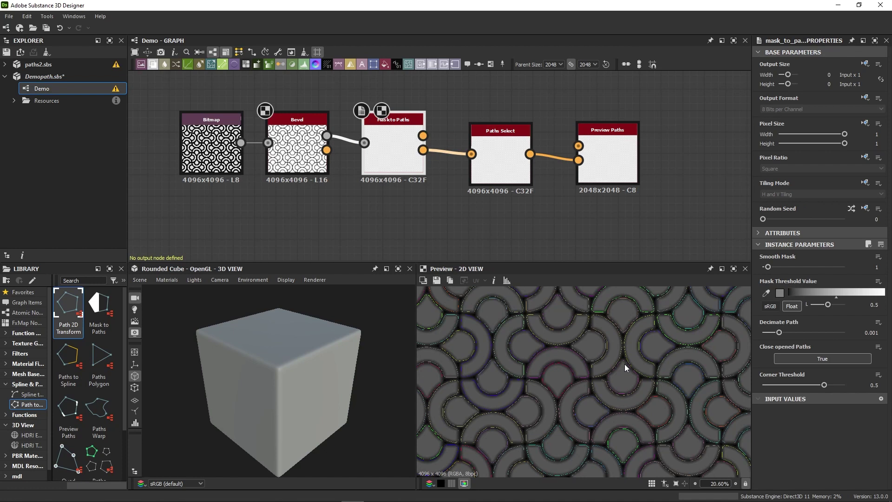
key("ctrl+z")
scroll(624, 364, "up", 5)
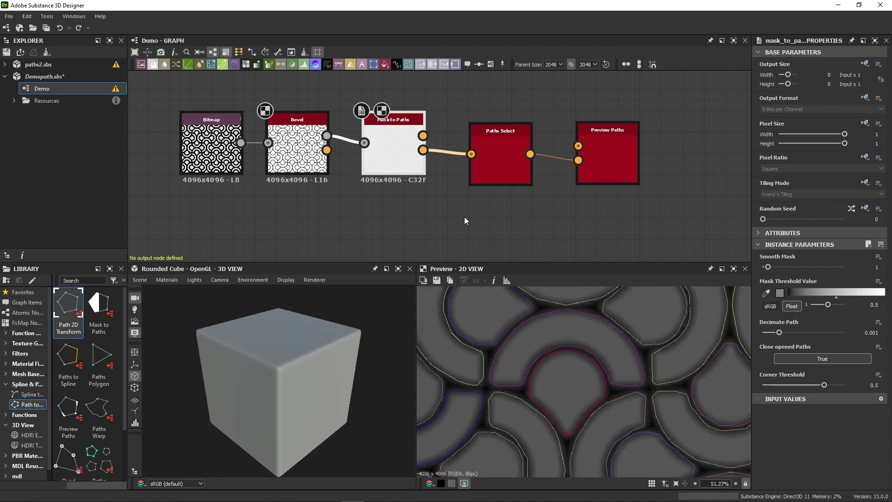
Step: Feed the Bitmap directly into the Mask to Paths node and adjust its Smooth Mask to 1.36
left_click_drag(243, 142, 377, 146)
scroll(626, 354, "up", 2)
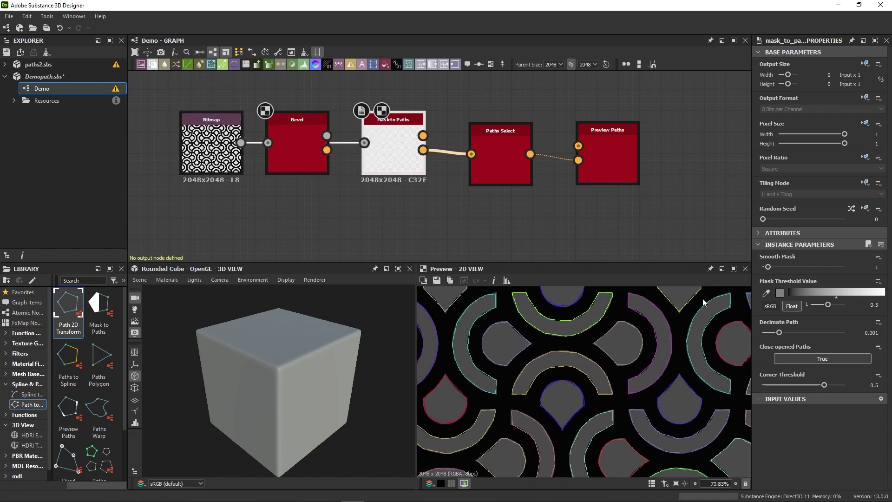
left_click_drag(767, 267, 778, 268)
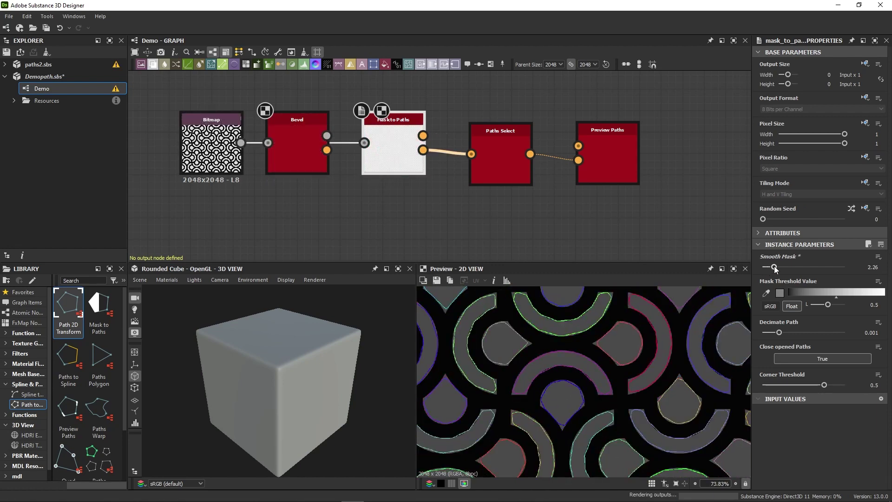
left_click_drag(779, 268, 770, 275)
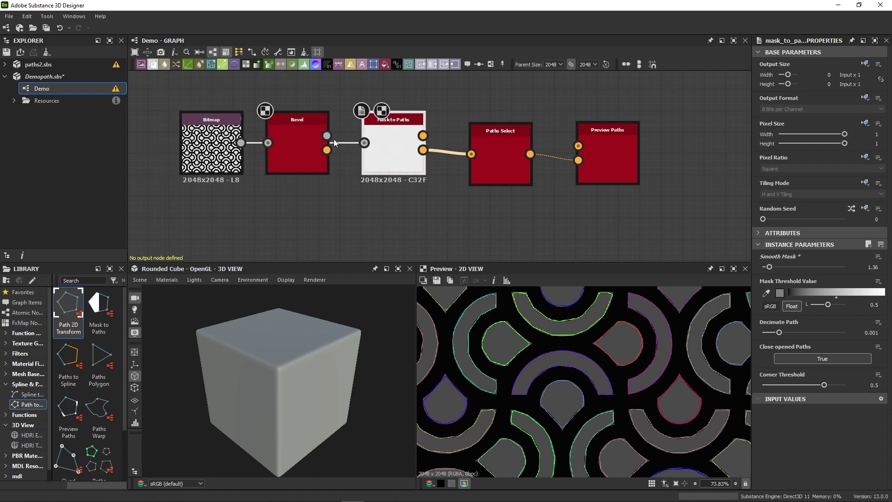
Step: Reconnect the Bevel node's Height output to the Mask to Paths input and set Smooth Mask to 0
left_click_drag(333, 143, 326, 135)
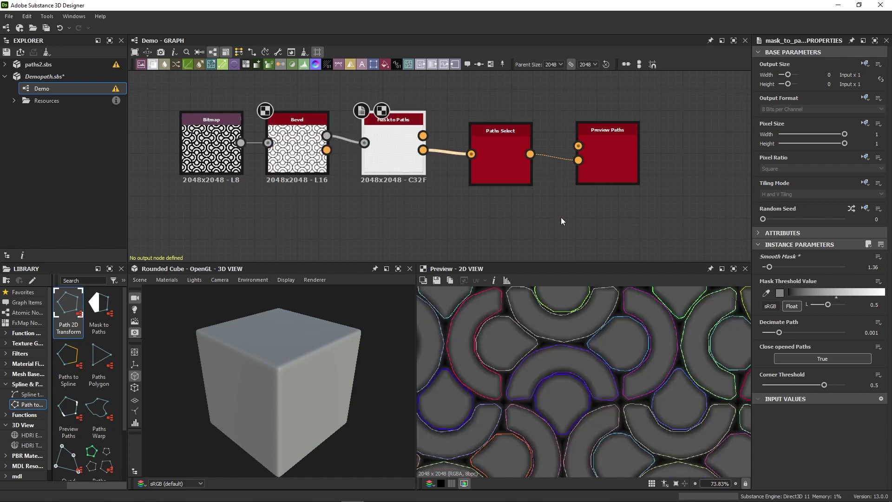
left_click_drag(772, 270, 761, 268)
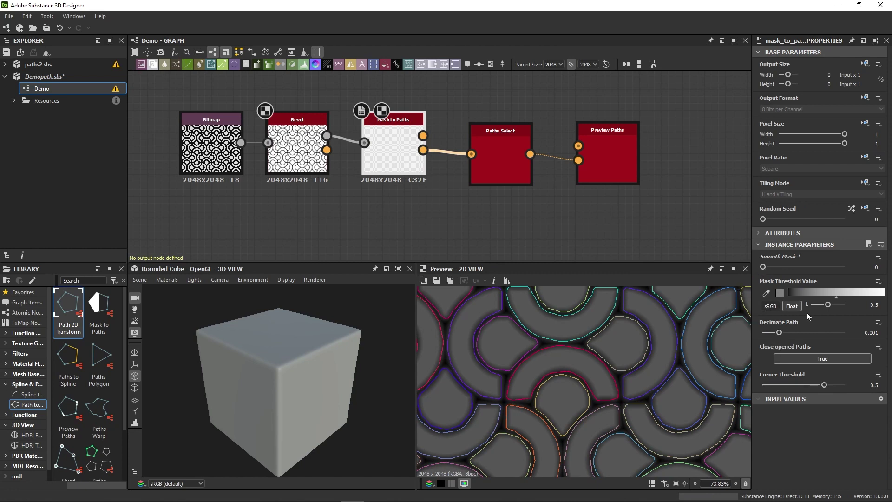
Step: Raise the Mask Threshold Value of the Mask to Paths node to 1
mouse_move(828, 306)
left_mouse_down()
mouse_move(838, 308)
mouse_move(821, 314)
mouse_move(838, 314)
left_mouse_up()
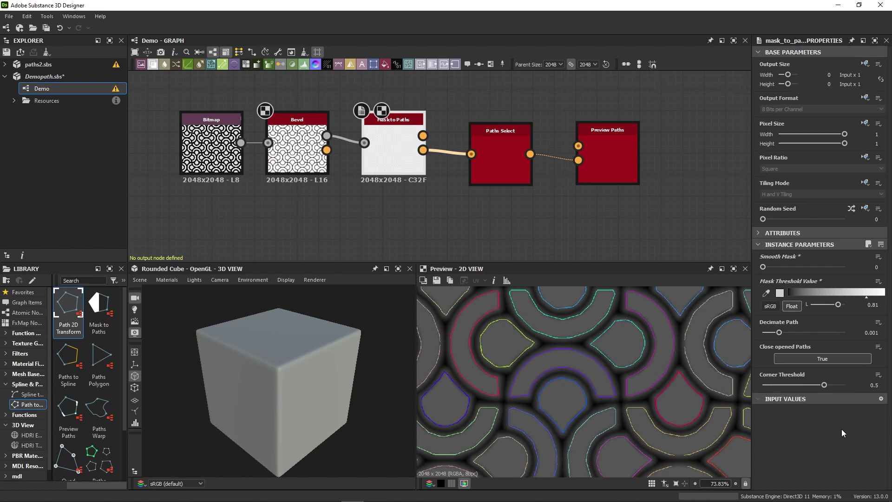
left_click(841, 306)
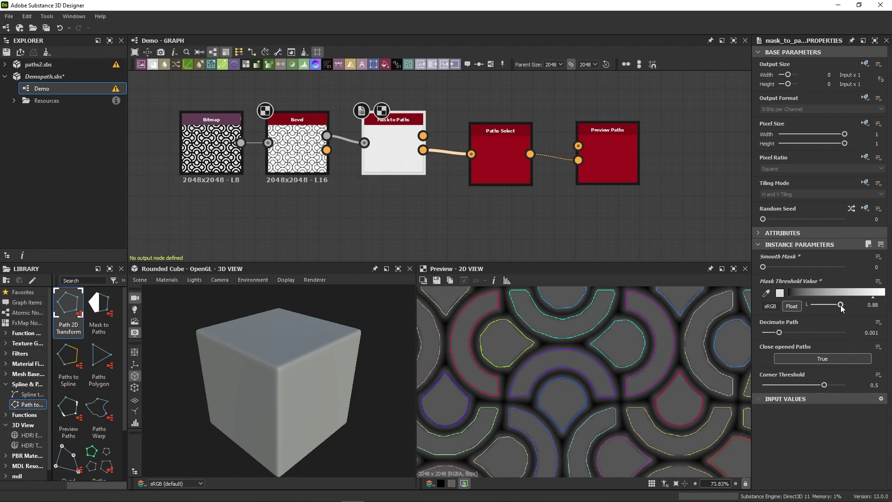
left_click_drag(841, 305, 849, 311)
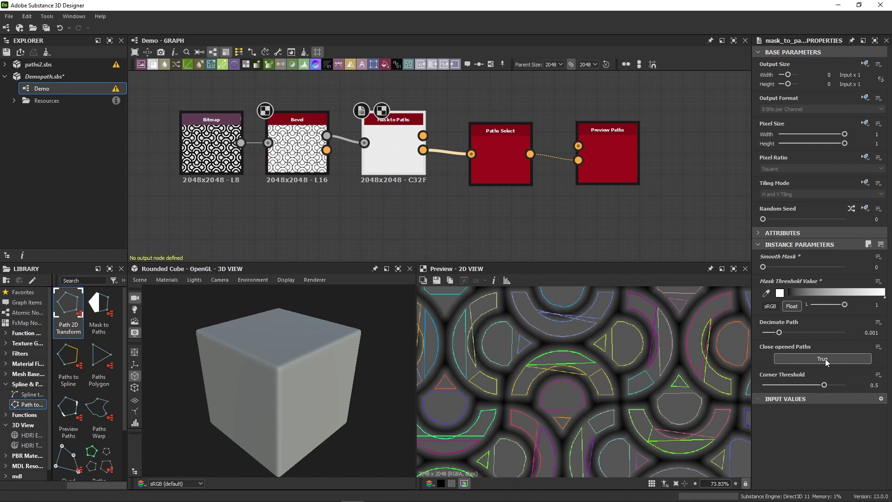
Step: Set the Mask to Paths node's Mask Threshold Value to 0.77 and its Decimate Path to 0
left_click_drag(845, 305, 838, 307)
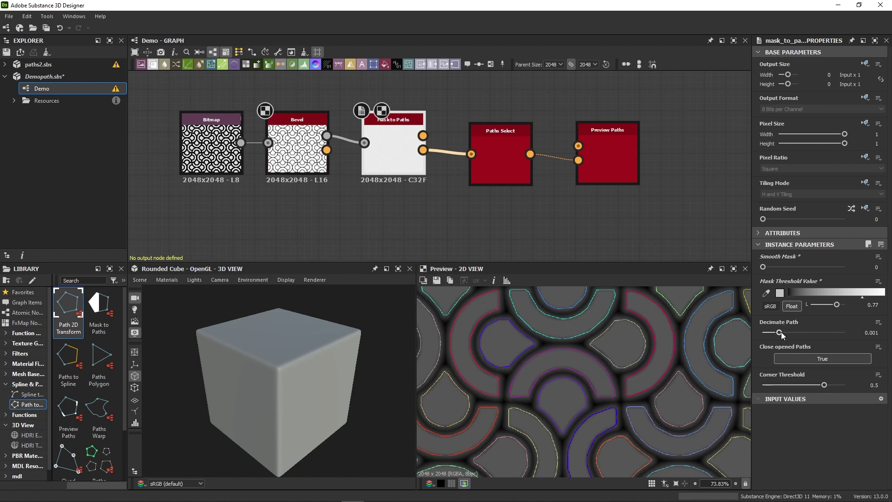
left_click_drag(780, 333, 761, 336)
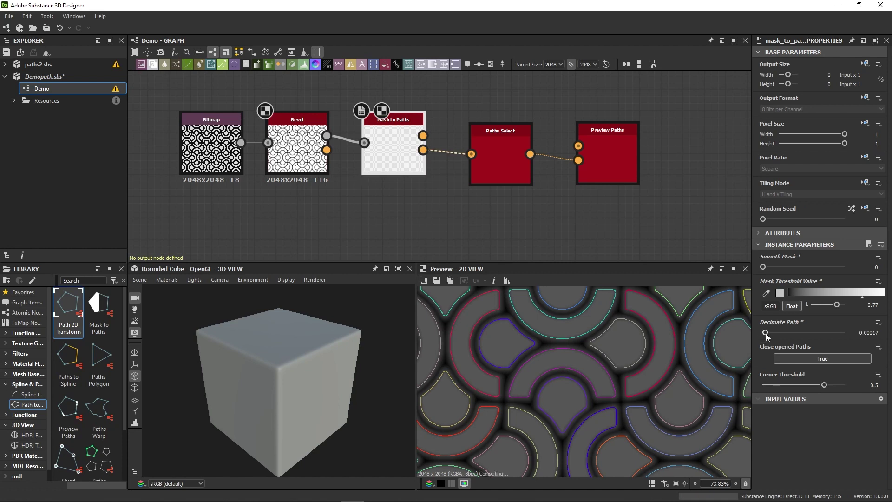
mouse_move(763, 332)
left_mouse_down()
mouse_move(811, 333)
mouse_move(765, 339)
left_mouse_up()
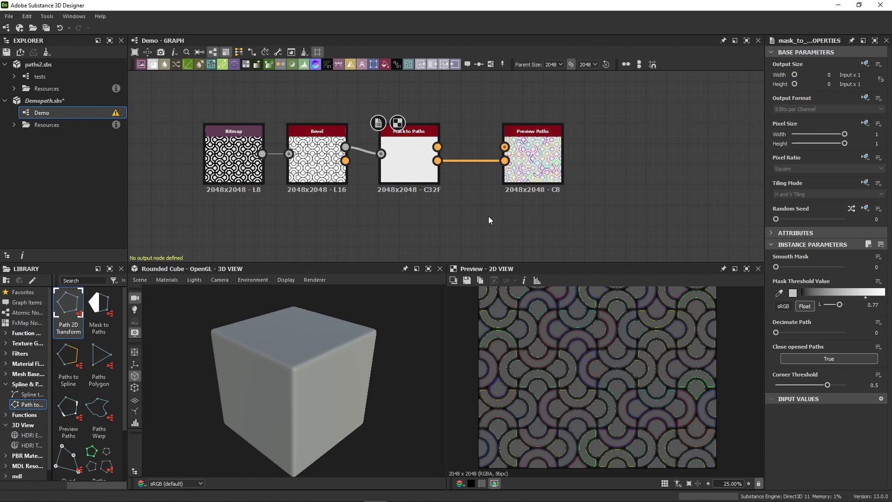
Step: Move the Preview Paths node aside and feed the Mask to Paths node's paths output into a new Paths to Spline node
left_click_drag(528, 188, 714, 166)
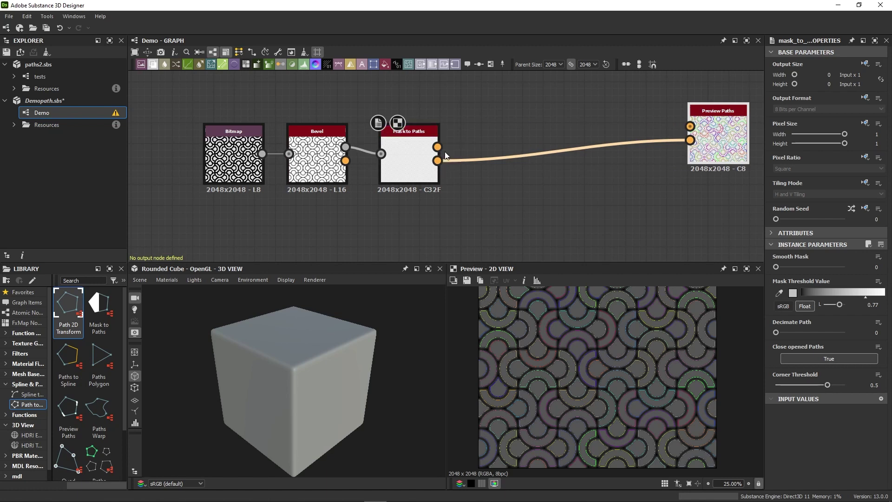
left_click_drag(437, 161, 564, 191)
left_click(572, 129)
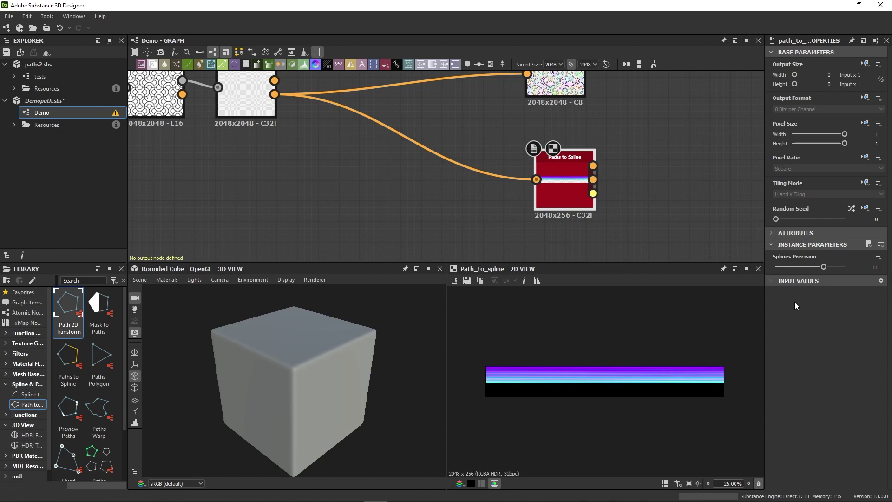
mouse_move(823, 267)
left_mouse_down()
mouse_move(784, 280)
mouse_move(834, 283)
mouse_move(824, 285)
left_mouse_up()
Step: Add a Spline Render node fed by the Paths to Spline outputs and display it in the 2D view
key("space")
type("spline re")
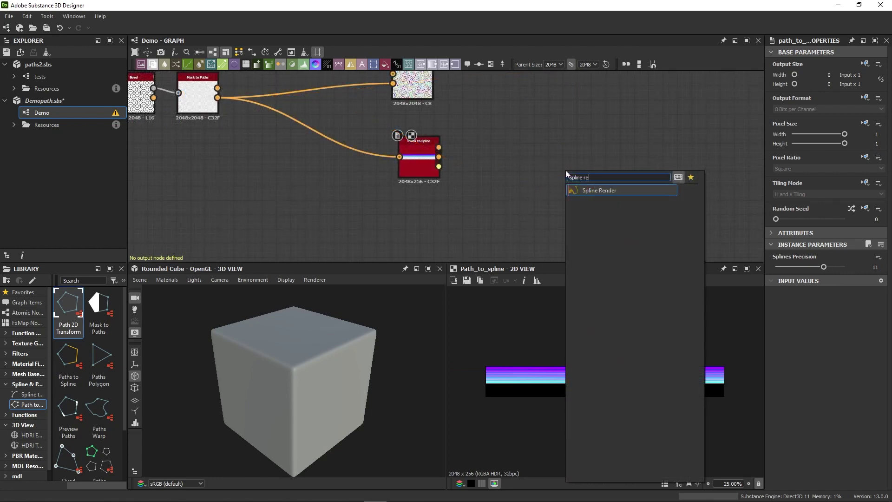
key("Return")
left_click_drag(440, 164, 529, 155)
double_click(554, 181)
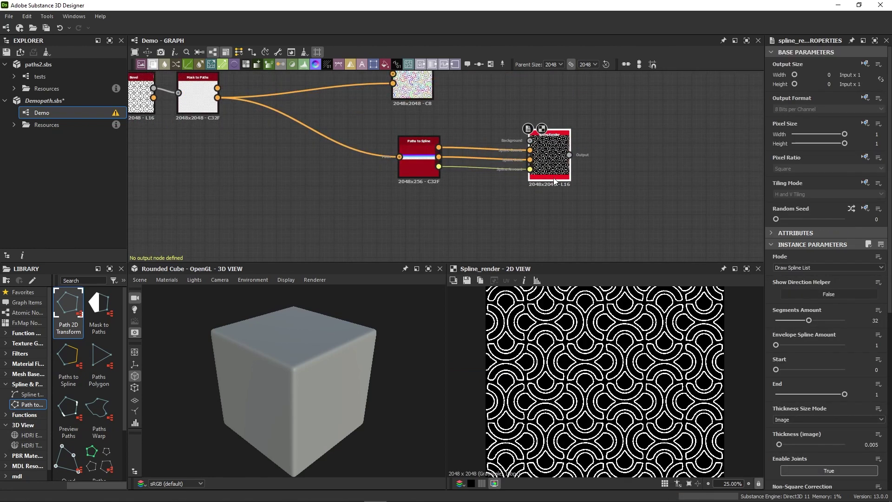
Step: Slightly increase the Spline Render node's Thickness (image) value
scroll(580, 381, "up", 3)
scroll(390, 373, "up", 1)
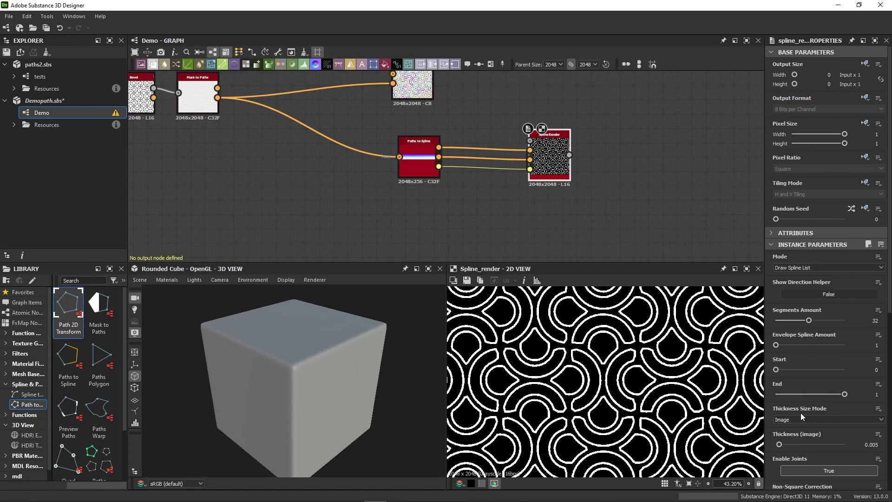
left_click_drag(779, 444, 783, 444)
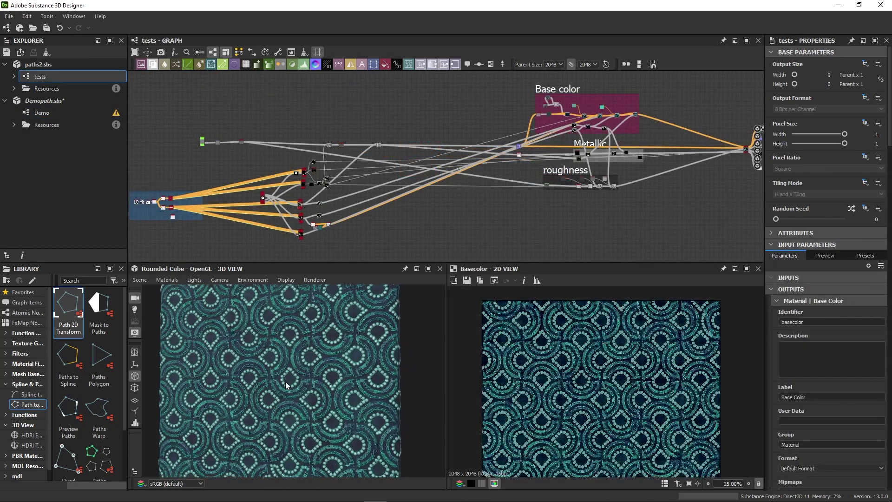
Step: In the tests graph, connect the lower Paths Select node to Preview Paths and display the traced paths in the 2D view
scroll(372, 184, "up", 5)
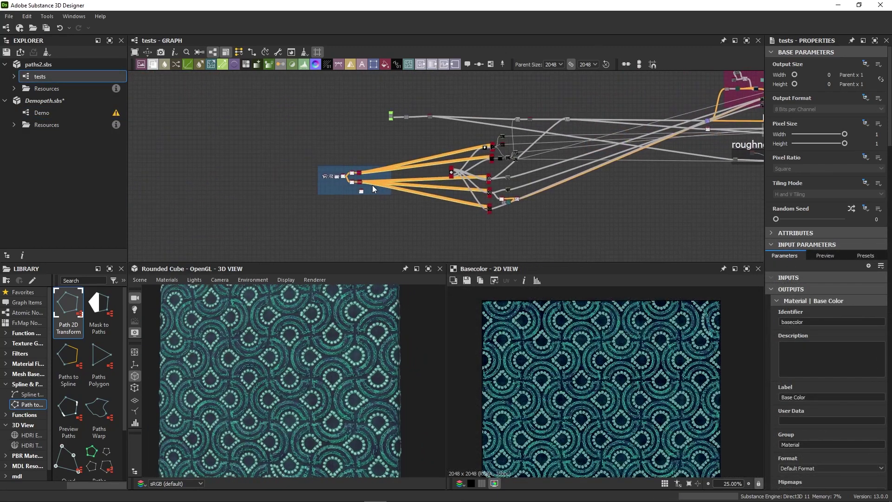
scroll(331, 179, "up", 3)
middle_click_drag(348, 105, 411, 125)
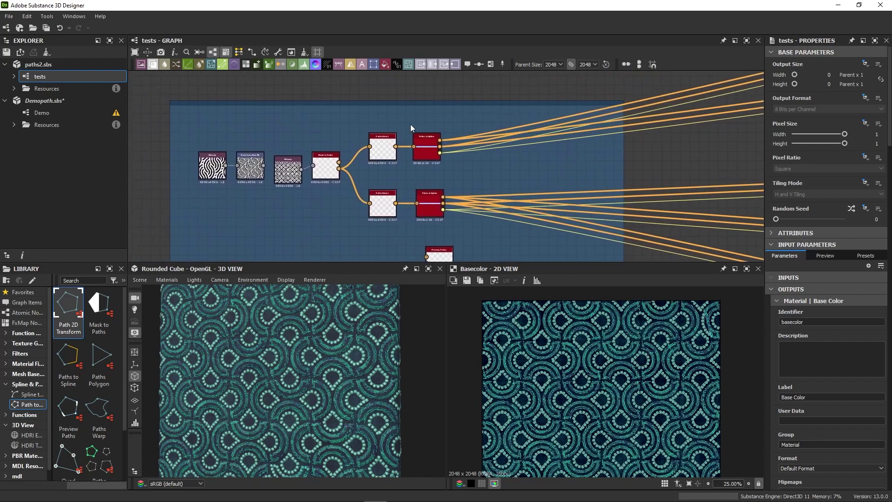
scroll(374, 189, "up", 3)
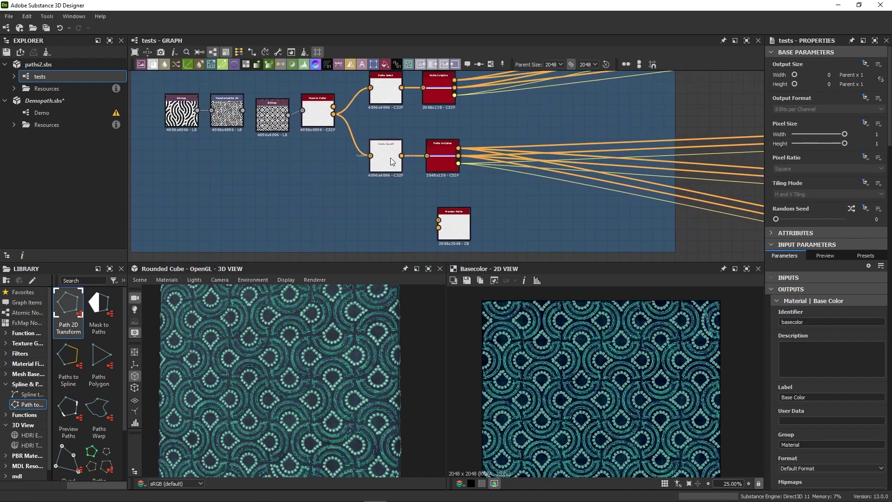
left_click_drag(403, 155, 433, 228)
double_click(453, 227)
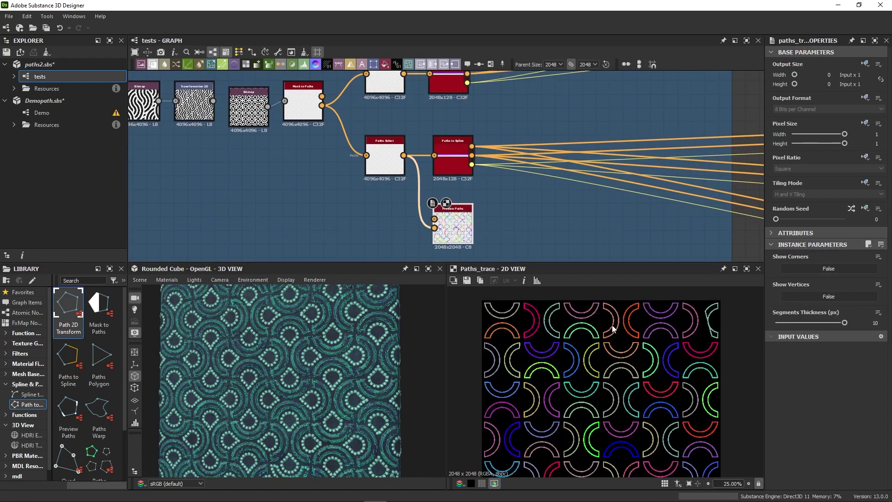
Step: Preview the upper Paths Select node's output through Preview Paths and delete the preview node
left_click_drag(403, 74, 434, 228)
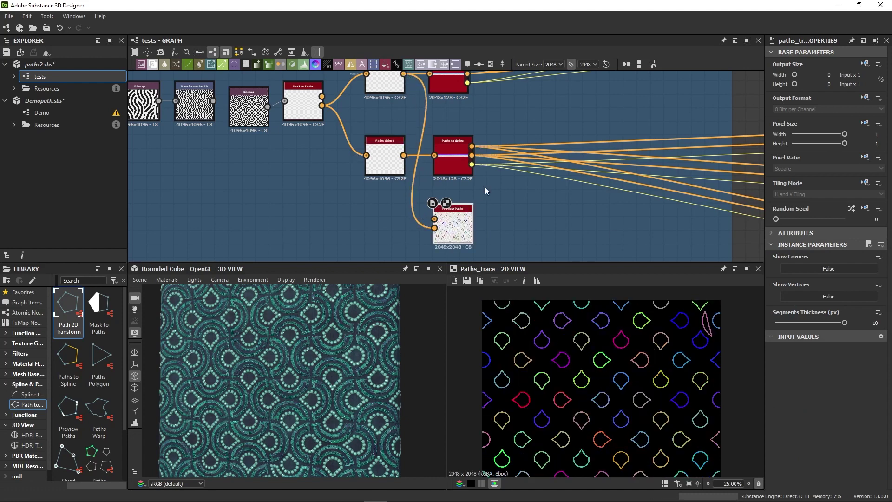
key("Delete")
middle_click_drag(453, 189, 445, 234)
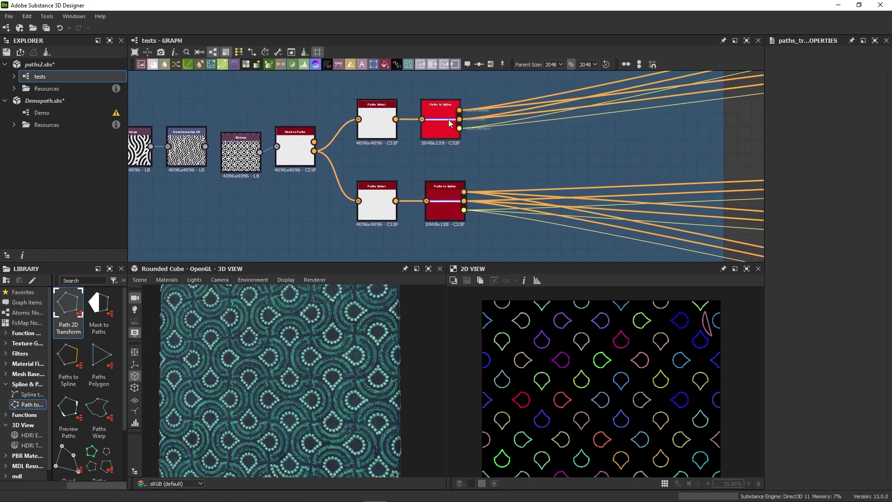
Step: Inspect the outputs of the Scatter on Spline Grayscale nodes fed by the splines in the 2D view
mouse_move(667, 169)
middle_mouse_down()
mouse_move(246, 174)
mouse_move(629, 150)
mouse_move(562, 107)
middle_mouse_up()
double_click(495, 116)
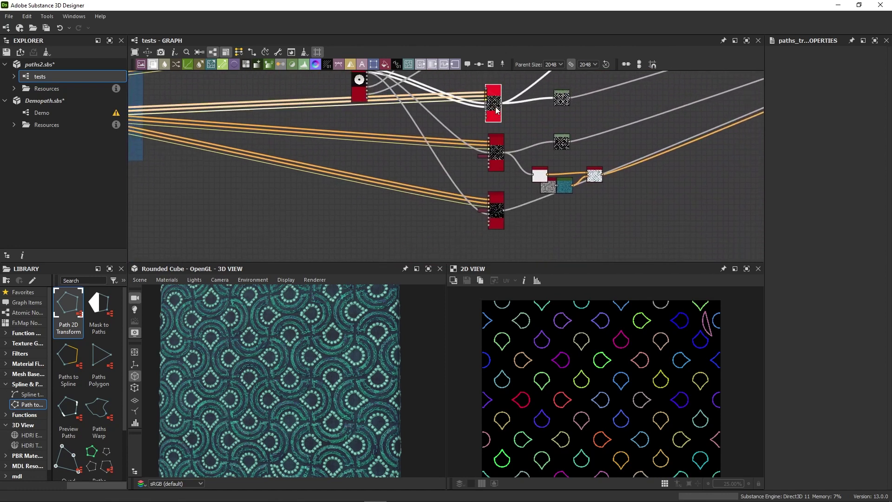
left_click(503, 162)
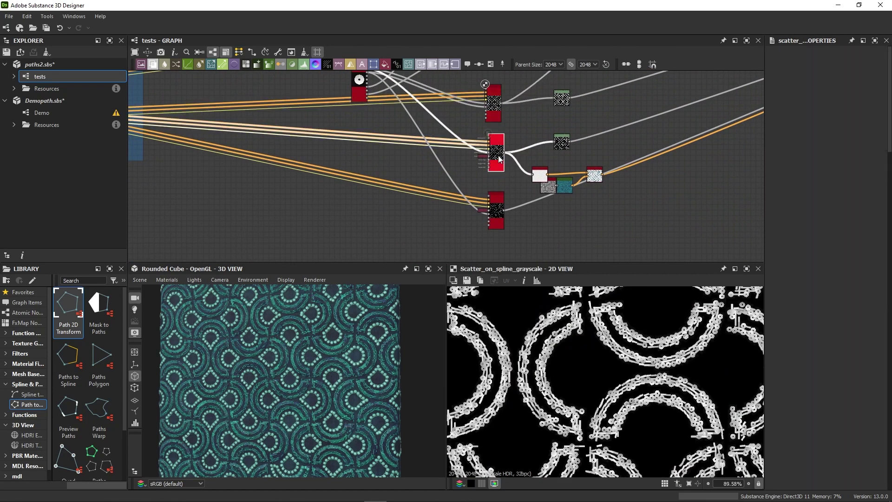
double_click(496, 211)
middle_click_drag(495, 166, 492, 283)
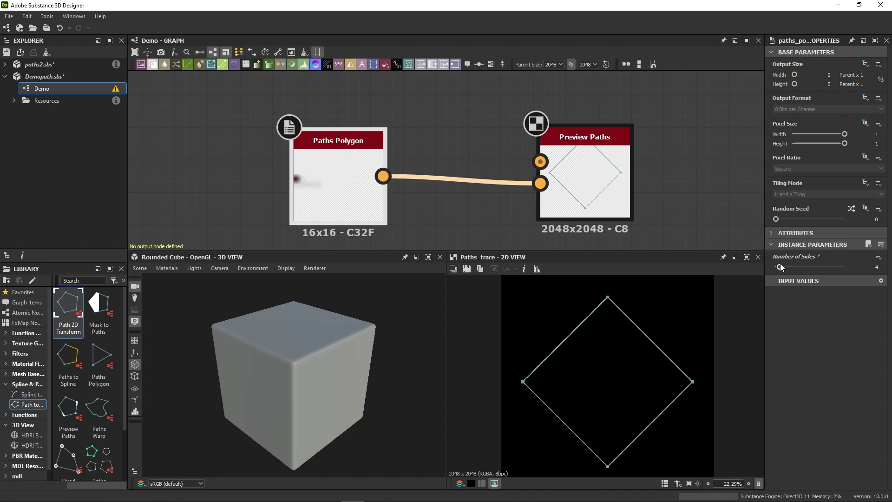
Step: Set the Paths Polygon's Number of Sides to 7 and reshape the path with the Path 2D Transform handles
mouse_move(780, 266)
left_mouse_down()
mouse_move(810, 259)
mouse_move(791, 263)
left_mouse_up()
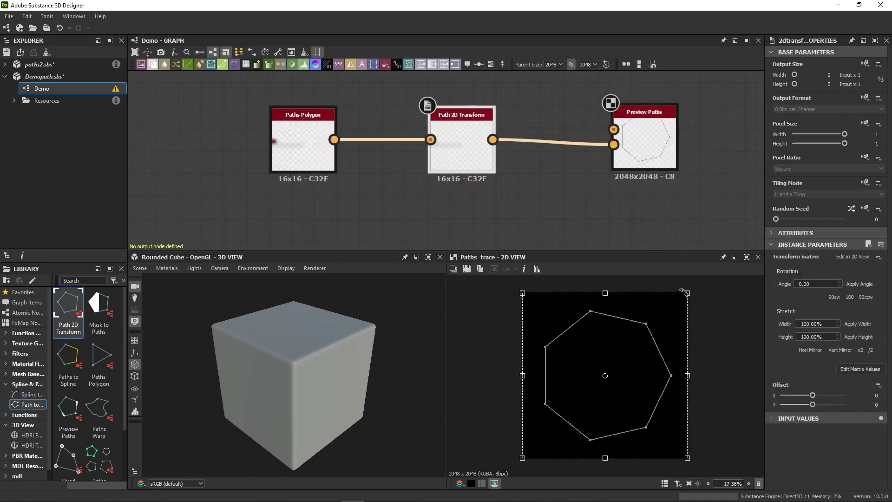
left_click_drag(677, 298, 730, 281)
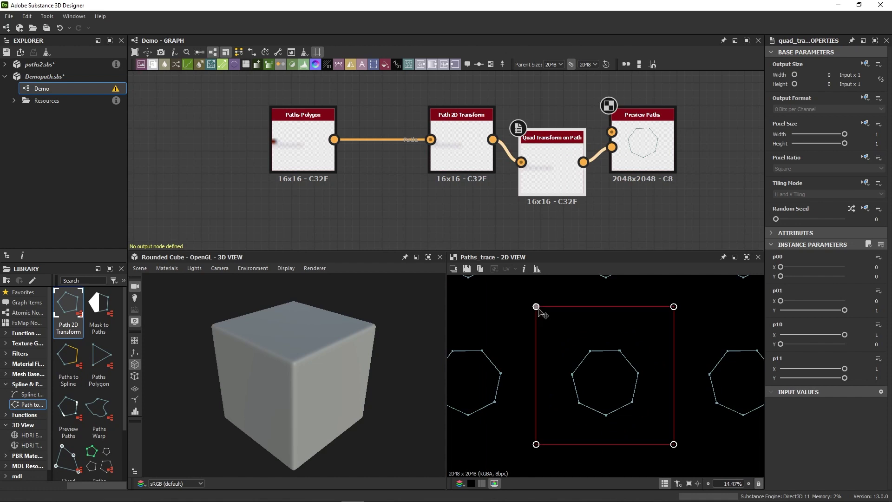
Step: Distort the polygon by moving the upper-left corner of the Quad Transform on Path toward its upper-right corner
left_click_drag(537, 306, 667, 304)
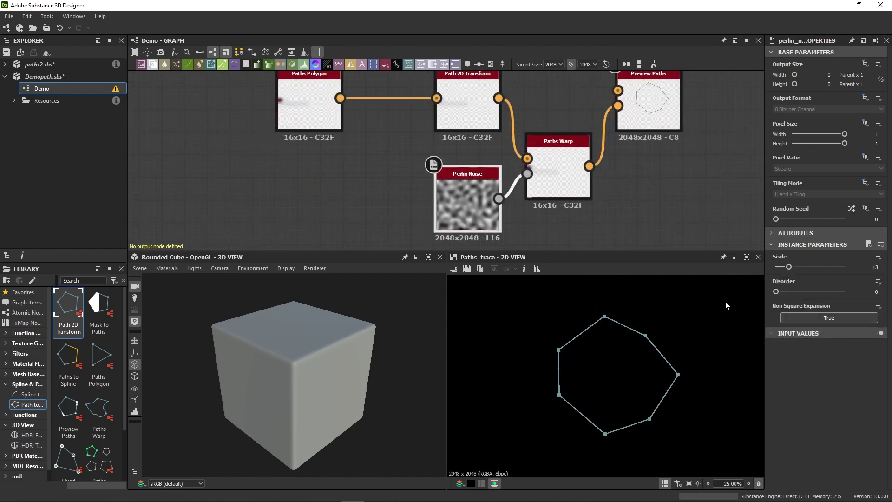
Step: Try a Disorder of 0.2 on the Perlin Noise driving Paths Warp, and show the Paths Warp node's parameters
mouse_move(779, 293)
left_mouse_down()
mouse_move(816, 280)
mouse_move(846, 283)
mouse_move(788, 296)
left_mouse_up()
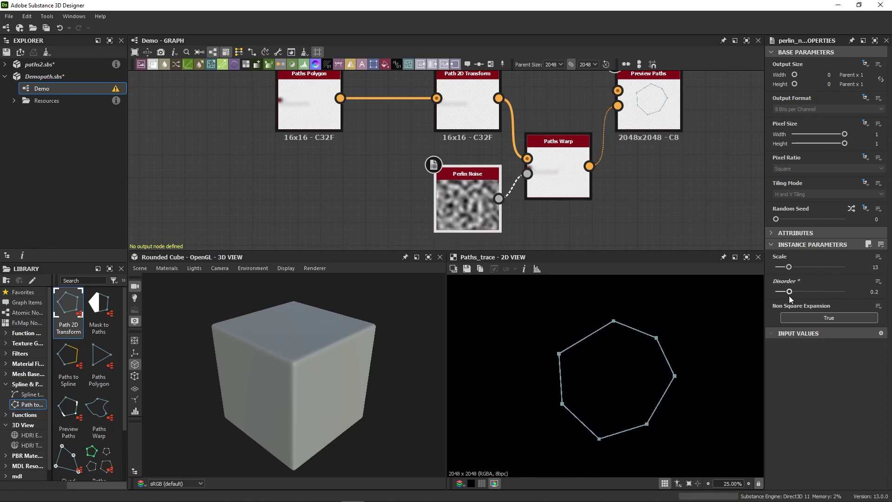
left_click(562, 186)
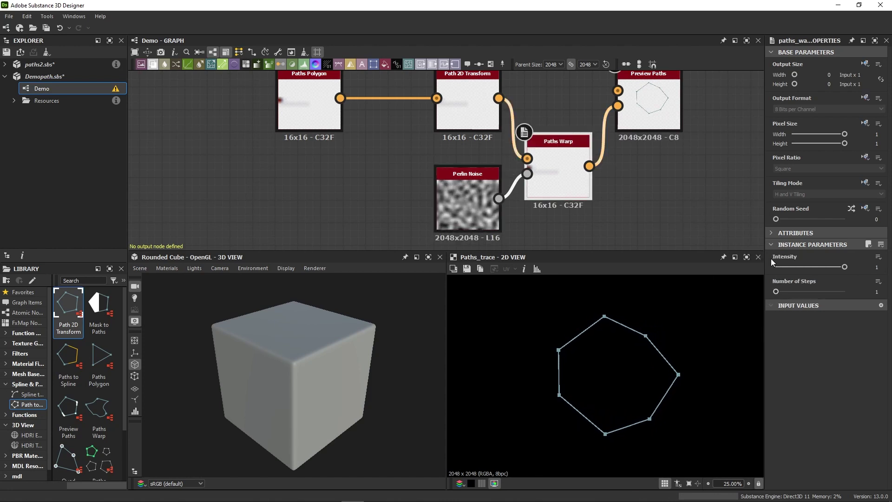
Step: Raise the Paths Polygon's Number of Sides to 20 and increase the Disorder of the Perlin Noise
left_click(298, 114)
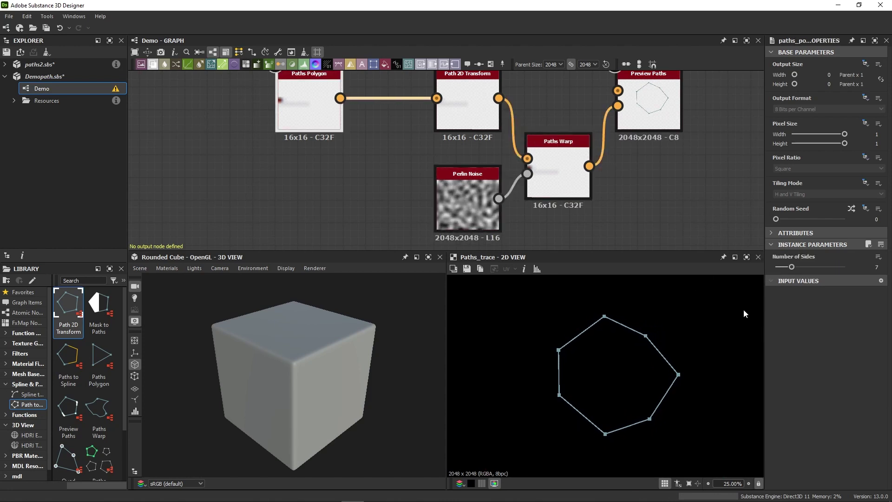
left_click_drag(799, 266, 842, 264)
left_click(467, 195)
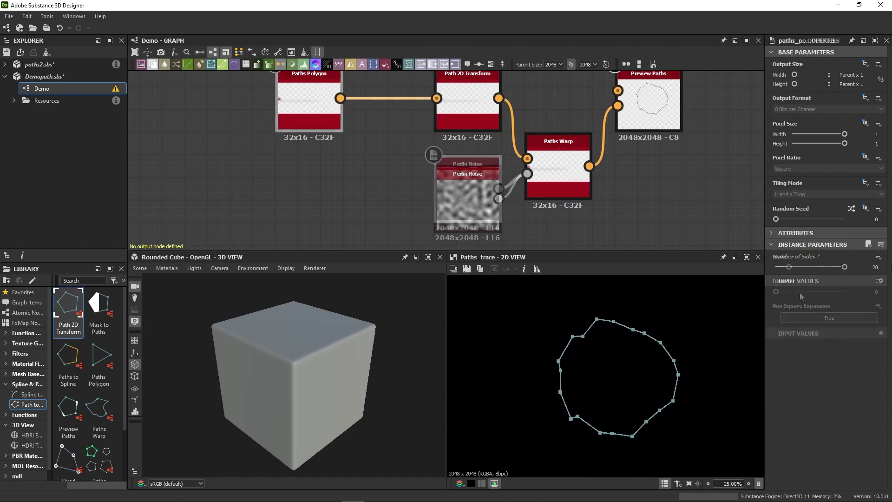
left_click_drag(799, 291, 839, 288)
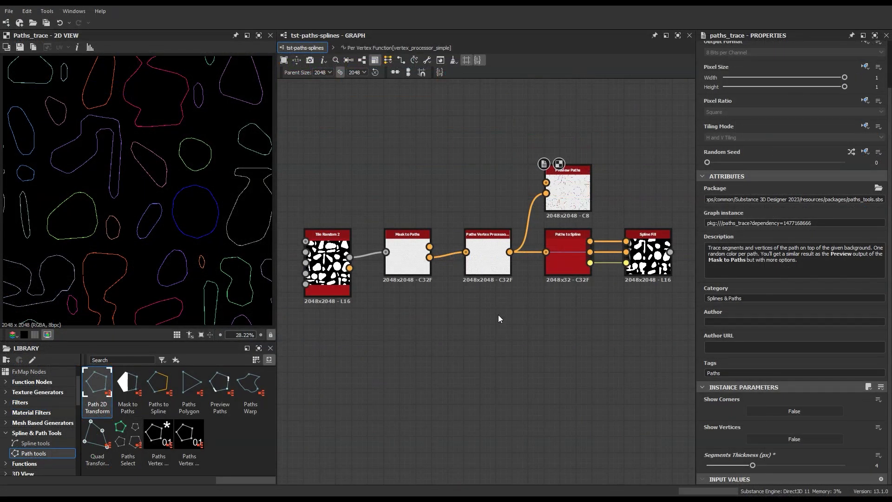
Step: Open the Per Vertex Function of the Paths Vertex Processor node and set the Float constant feeding the Lerp to 0.6
left_click(488, 261)
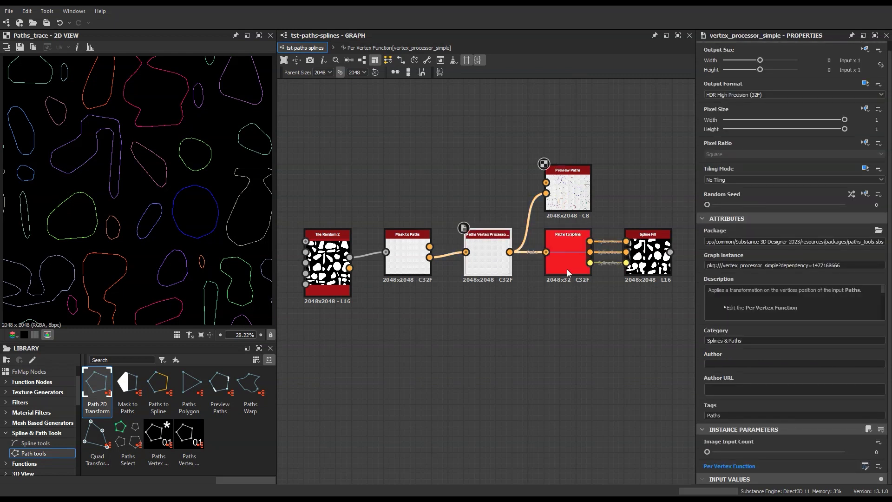
left_click(863, 466)
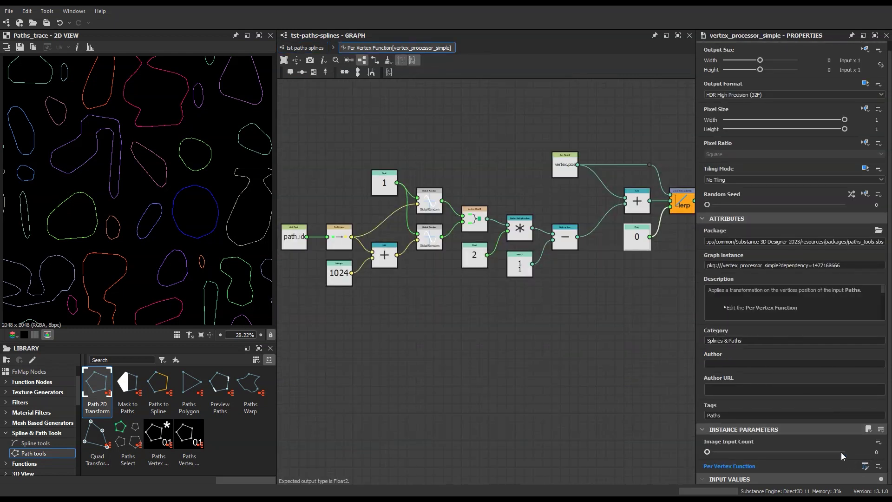
left_click(638, 242)
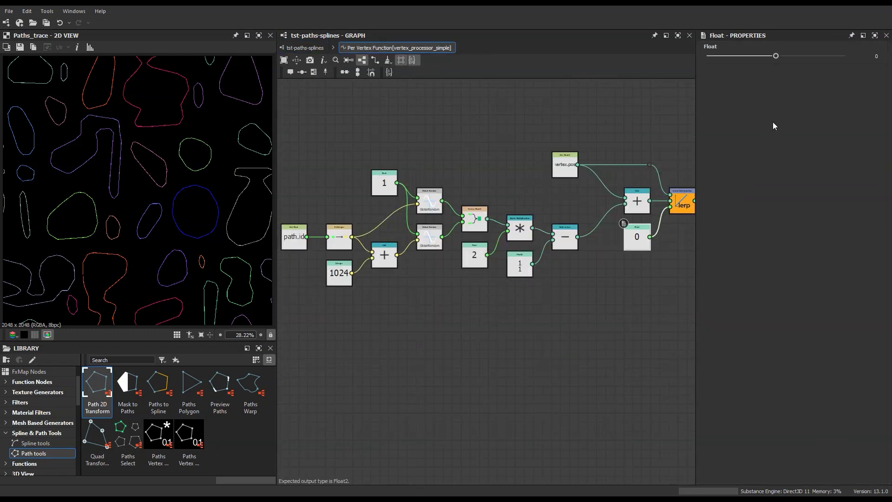
left_click_drag(775, 57, 816, 56)
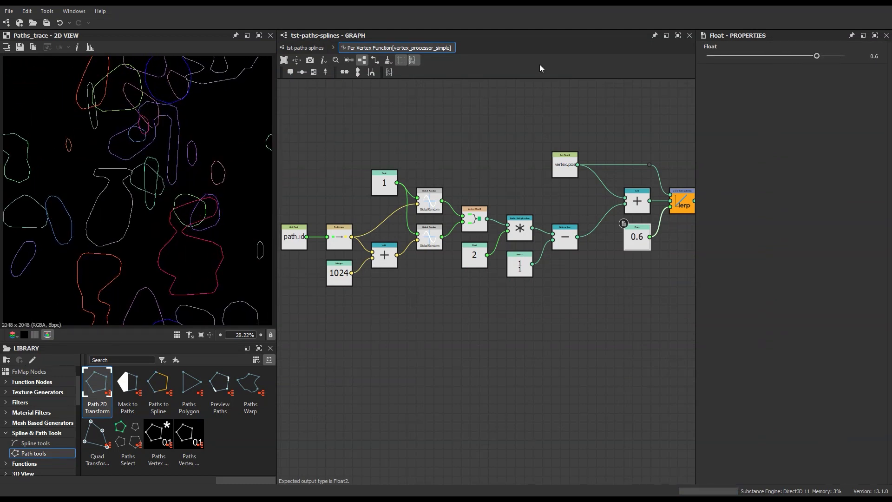
Step: Display the main graph's Spline Fill node in the 2D view and set the Per Vertex Function's Lerp Float constant to 0.18
left_click(326, 49)
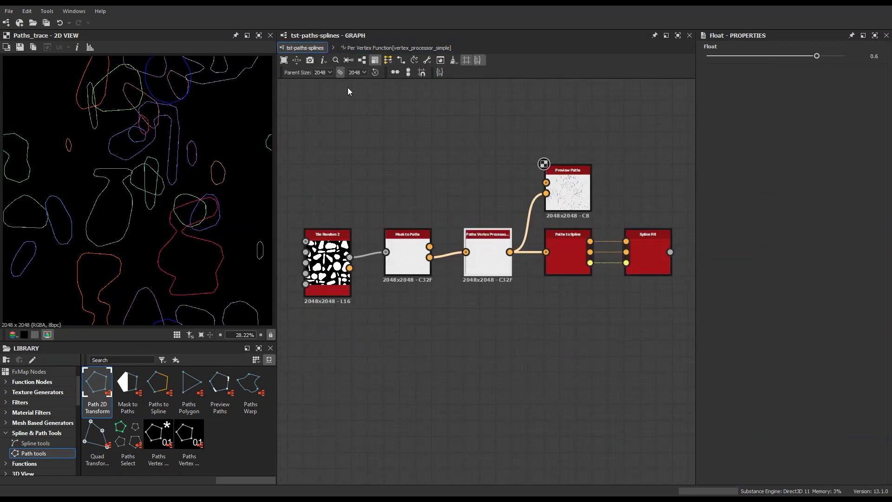
double_click(655, 261)
left_click(419, 50)
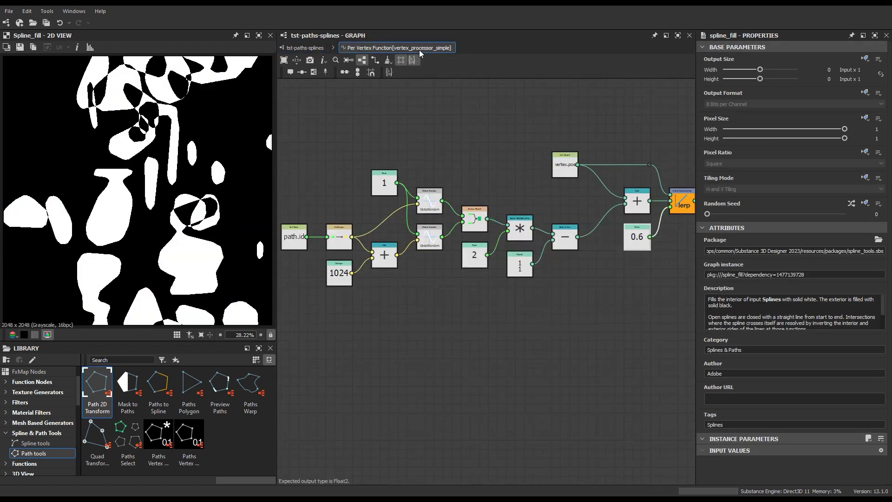
left_click(636, 235)
left_click_drag(814, 57, 787, 57)
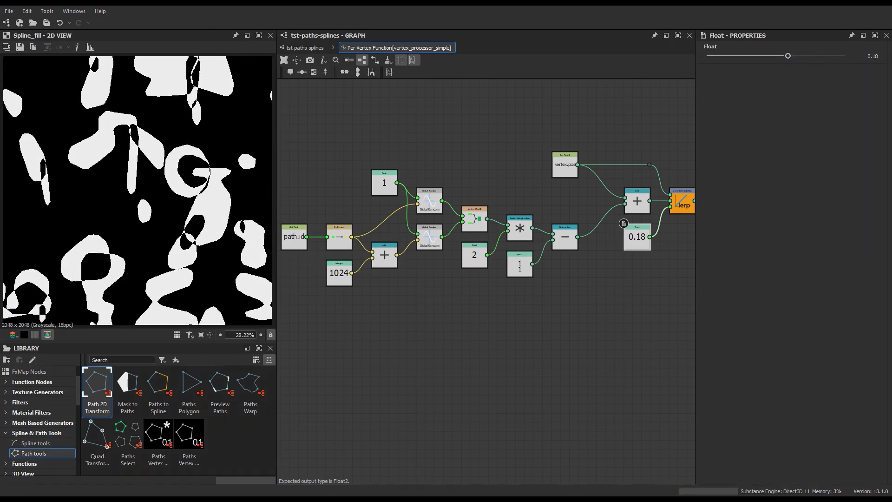